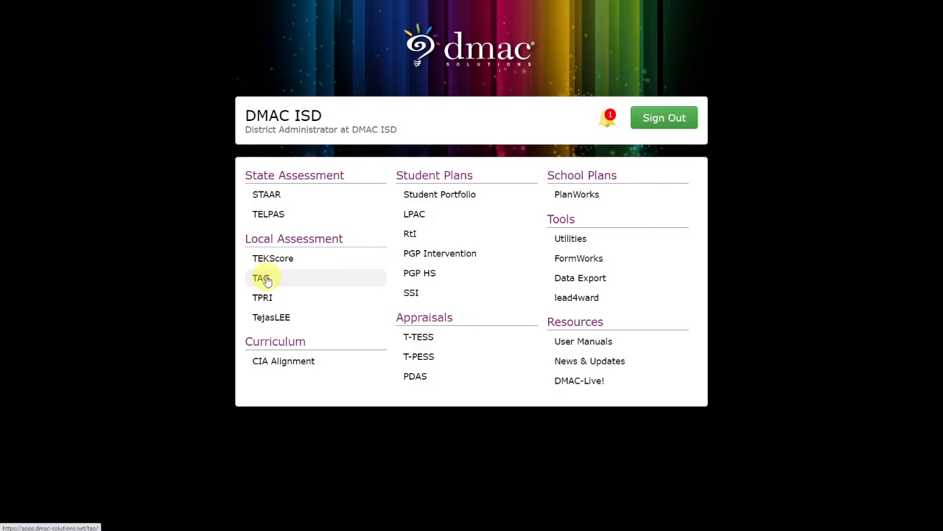
In TAG, create and save a new English test named "Grade 8 Unit 04: Global Weather Patterns", with items added after saving.
{"action": "left_click", "coordinate": [266, 280]}
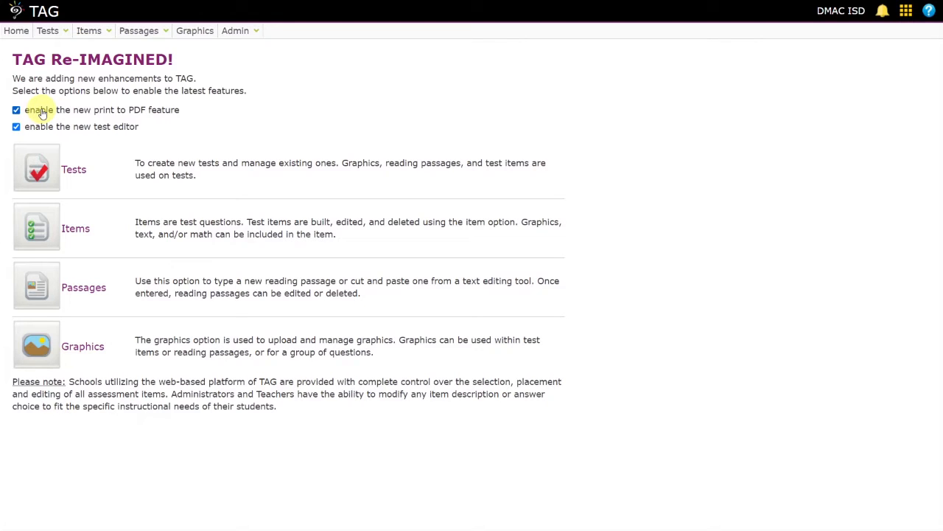
{"action": "left_click", "coordinate": [42, 170]}
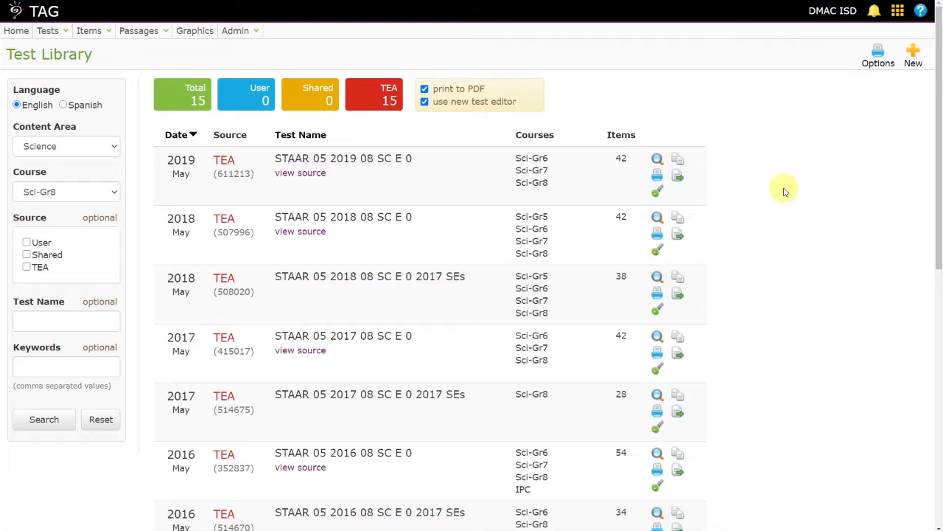
{"action": "left_click", "coordinate": [913, 59]}
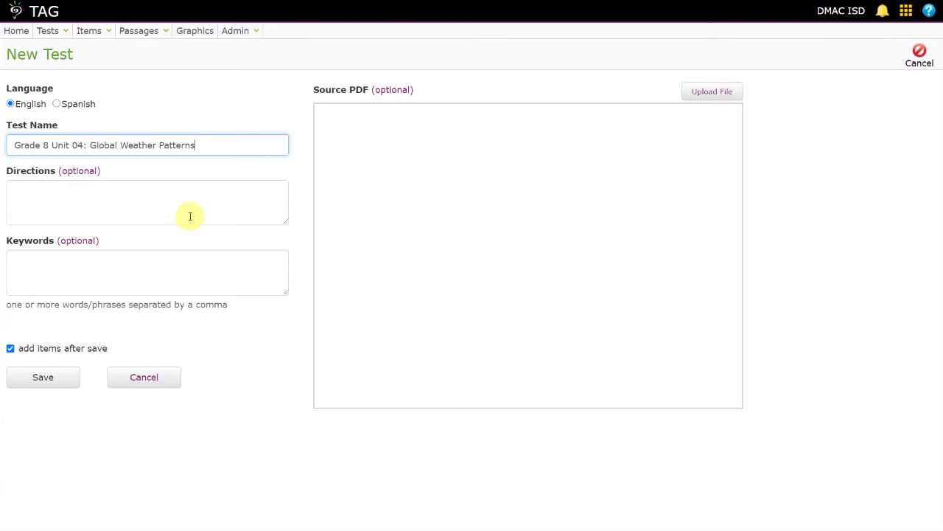
{"action": "left_click", "coordinate": [189, 216]}
{"action": "left_click", "coordinate": [50, 264]}
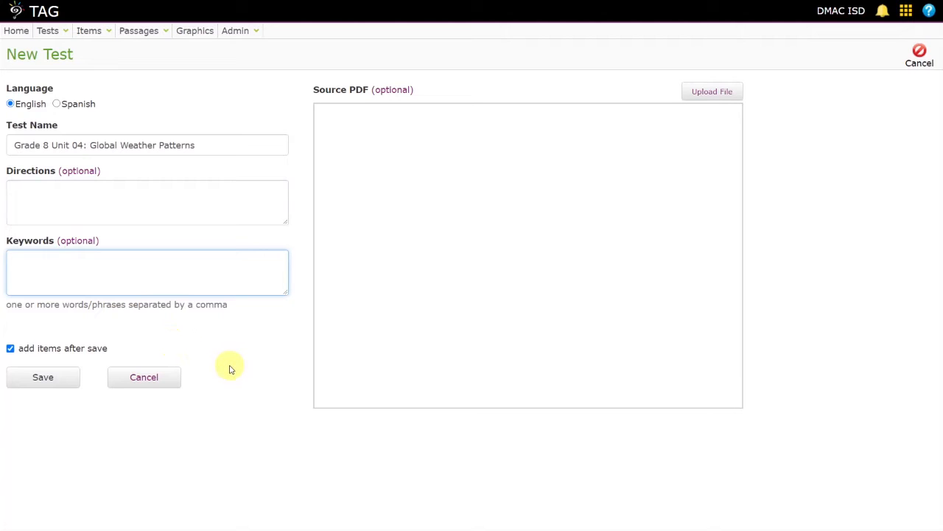
{"action": "left_click", "coordinate": [29, 381]}
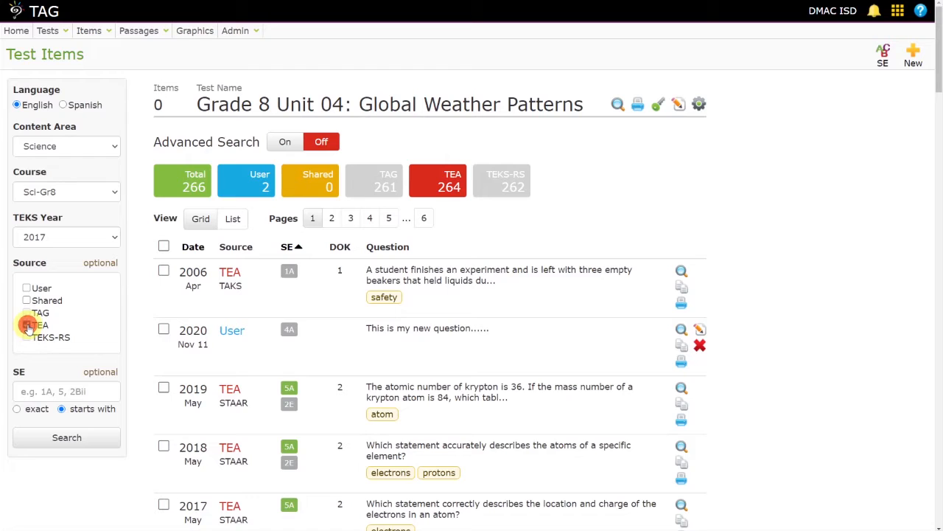
Search for TEA-sourced Grade 8 science items that exactly match SEs 10a, 10b and 10c.
{"action": "left_click", "coordinate": [27, 326]}
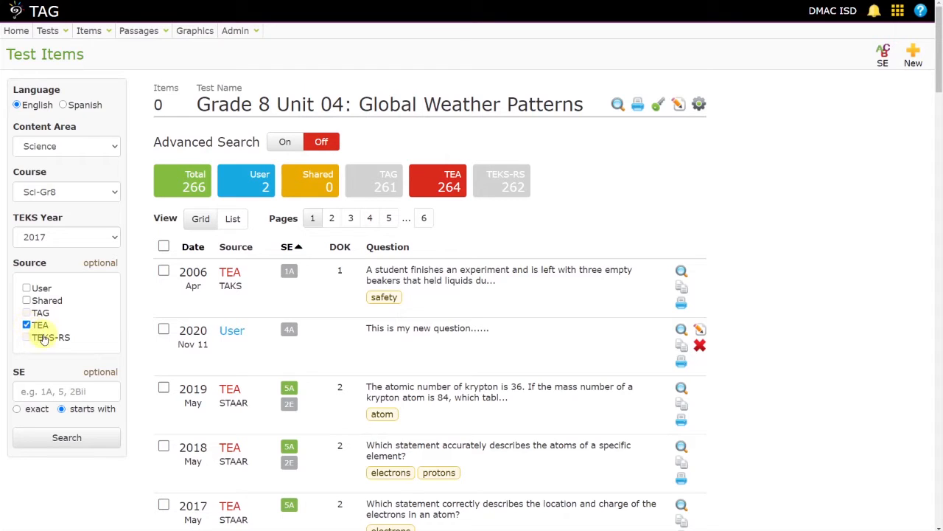
{"action": "left_click", "coordinate": [51, 391]}
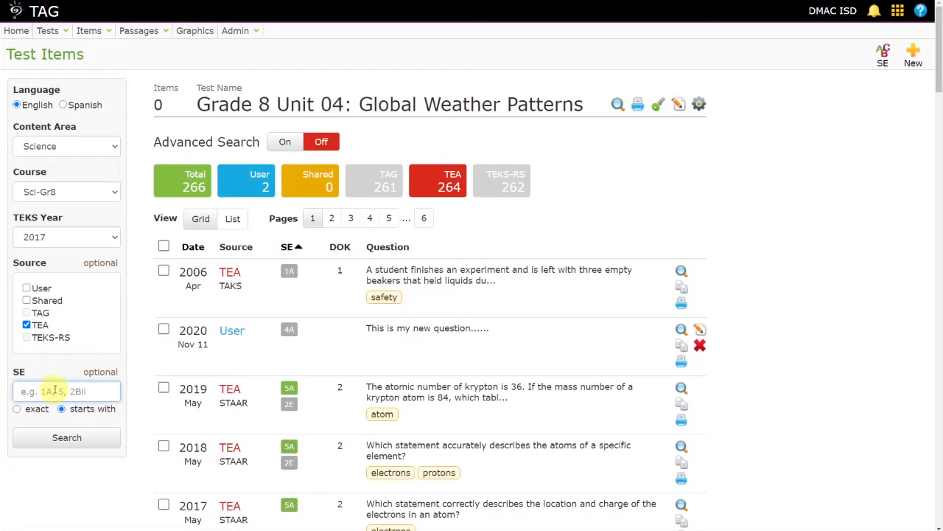
{"action": "type", "text": "10a, 10b, 10c"}
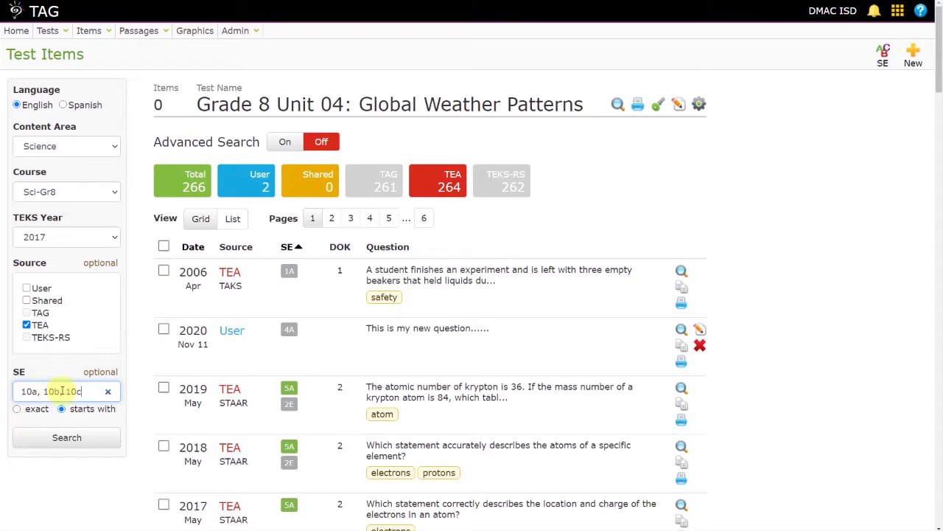
{"action": "left_click", "coordinate": [17, 409]}
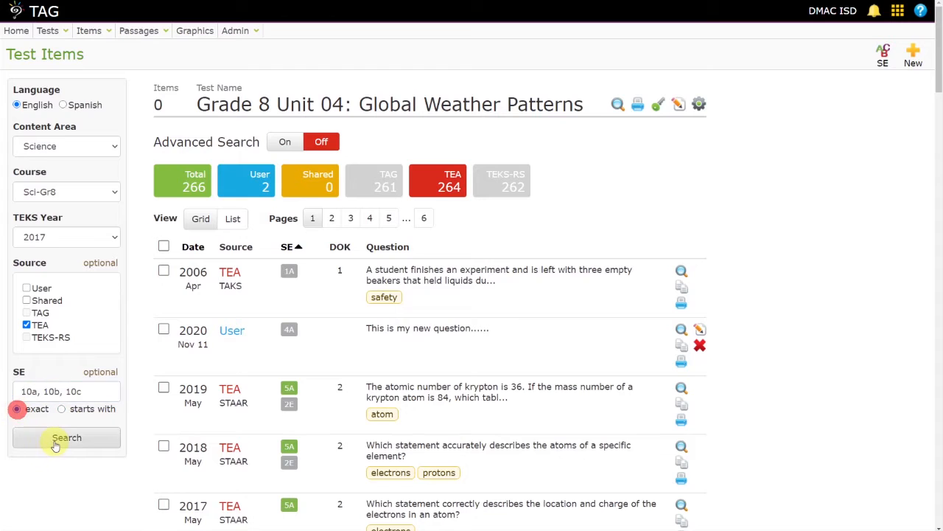
{"action": "left_click", "coordinate": [54, 438]}
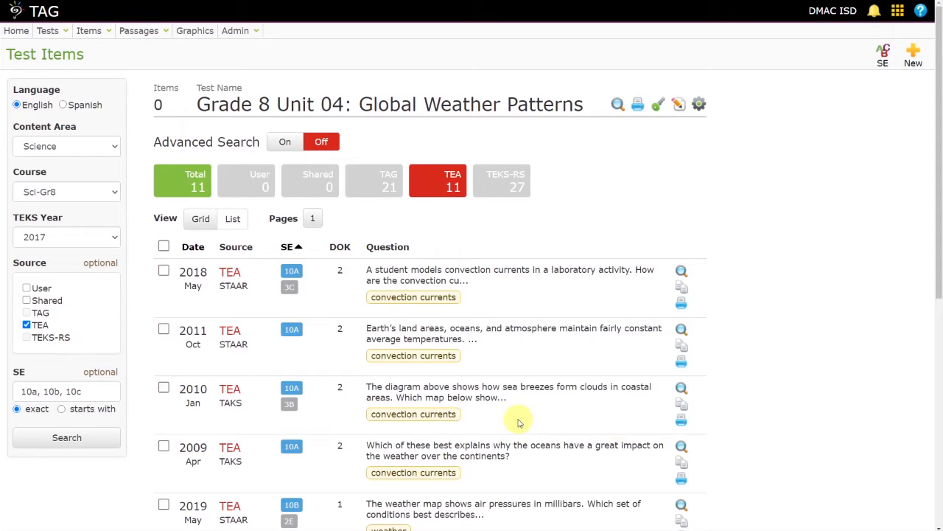
Show the found items in list view and add the May 2018 convection currents question to the test.
{"action": "scroll", "coordinate": [490, 282], "scroll_direction": "down", "scroll_amount": 1}
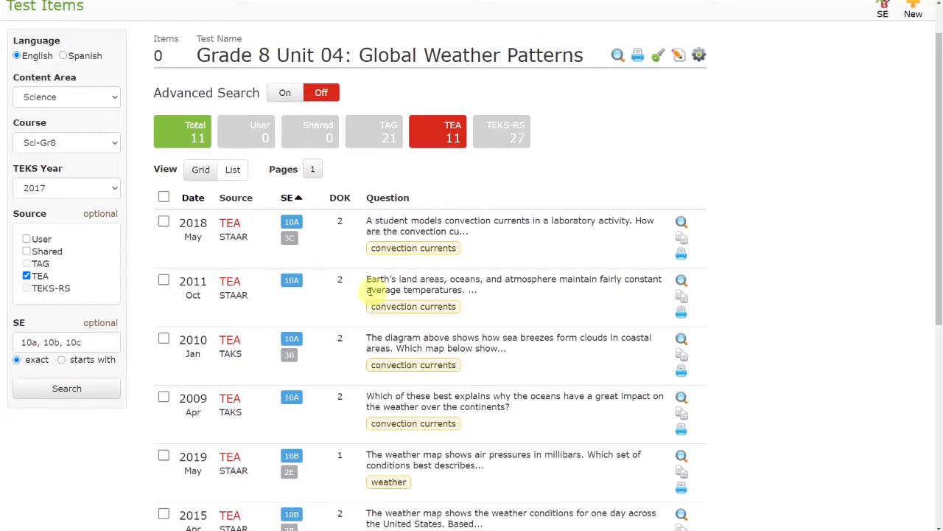
{"action": "left_click", "coordinate": [233, 170]}
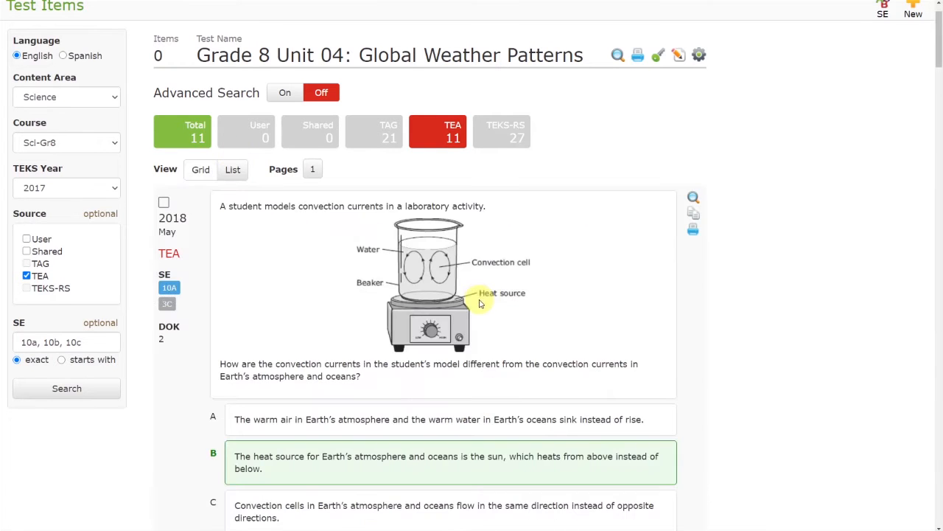
{"action": "scroll", "coordinate": [575, 323], "scroll_direction": "down", "scroll_amount": 2}
{"action": "scroll", "coordinate": [596, 326], "scroll_direction": "down", "scroll_amount": 1}
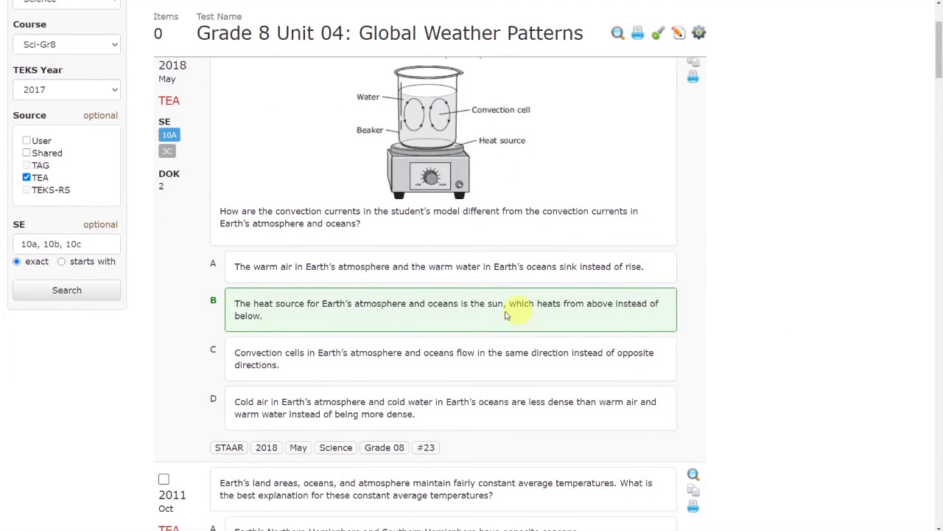
{"action": "scroll", "coordinate": [533, 312], "scroll_direction": "up", "scroll_amount": 3}
{"action": "left_click", "coordinate": [163, 202]}
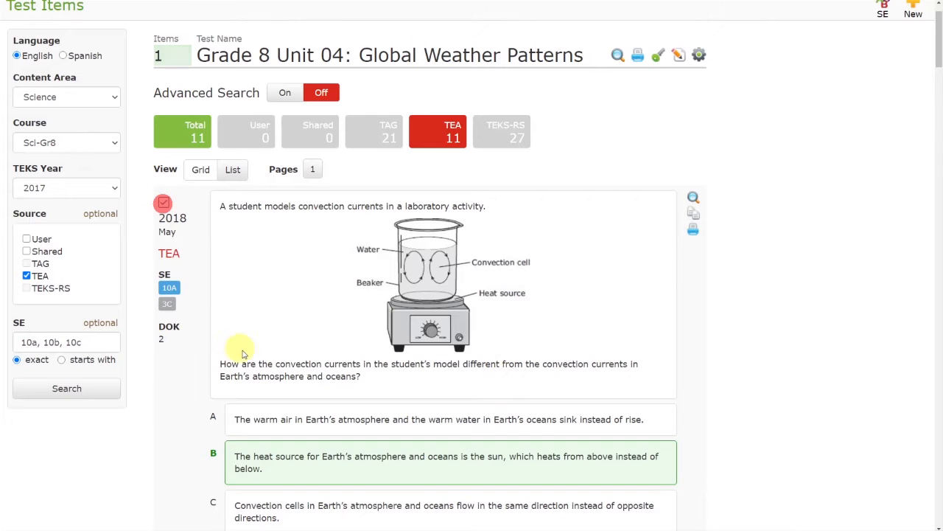
Add the October 2011 constant average temperatures question and the January 2010 Sea Breeze Cycle question to the test.
{"action": "scroll", "coordinate": [281, 366], "scroll_direction": "down", "scroll_amount": 6}
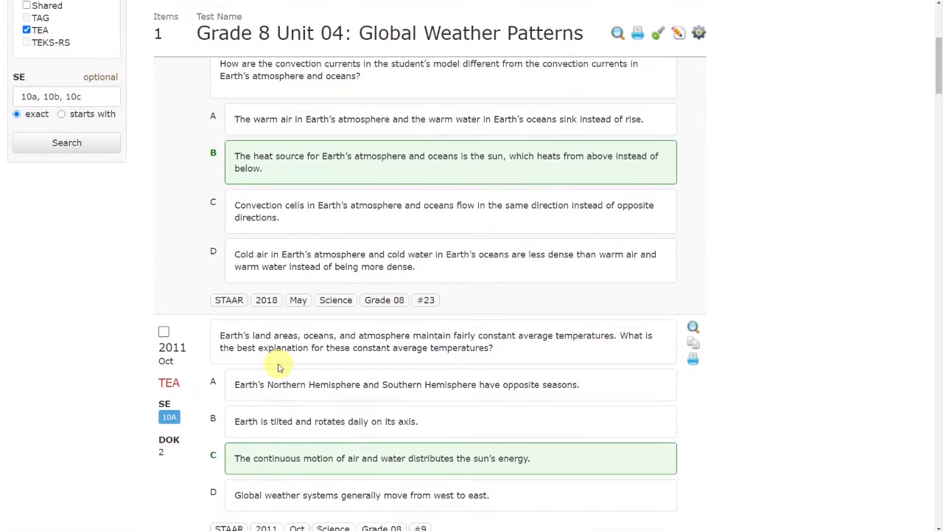
{"action": "scroll", "coordinate": [280, 346], "scroll_direction": "down", "scroll_amount": 1}
{"action": "scroll", "coordinate": [236, 294], "scroll_direction": "up", "scroll_amount": 2}
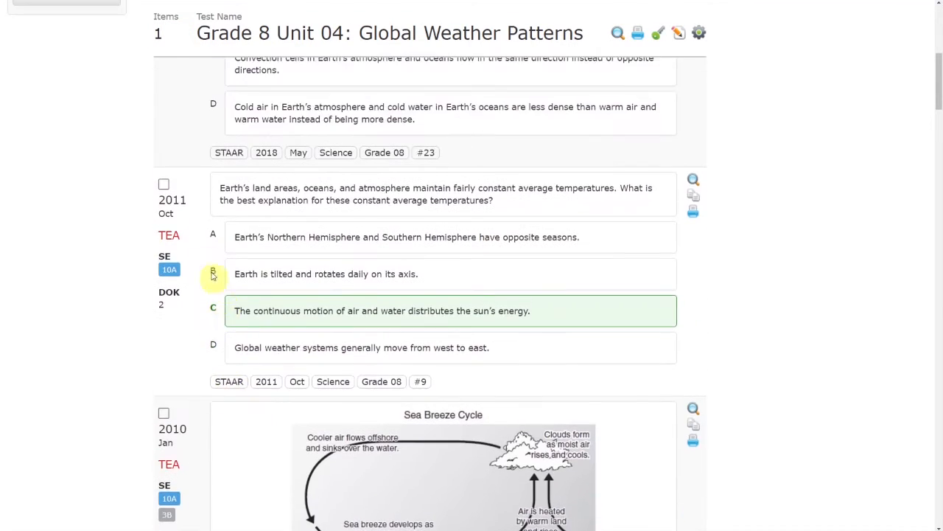
{"action": "left_click", "coordinate": [163, 185]}
{"action": "scroll", "coordinate": [162, 185], "scroll_direction": "down", "scroll_amount": 2}
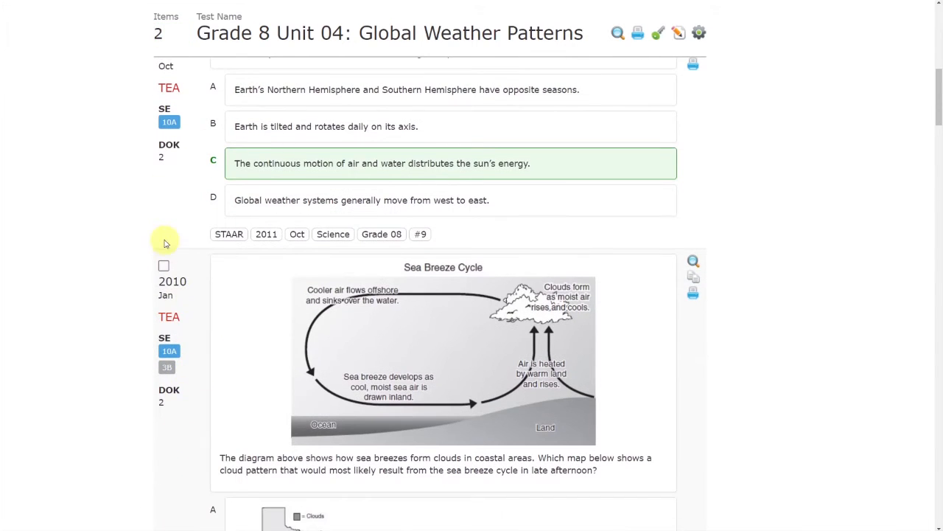
{"action": "left_click", "coordinate": [163, 267]}
Add the May 2019 air pressure map question and the April 2015 United States weather map question to the test.
{"action": "scroll", "coordinate": [226, 406], "scroll_direction": "down", "scroll_amount": 4}
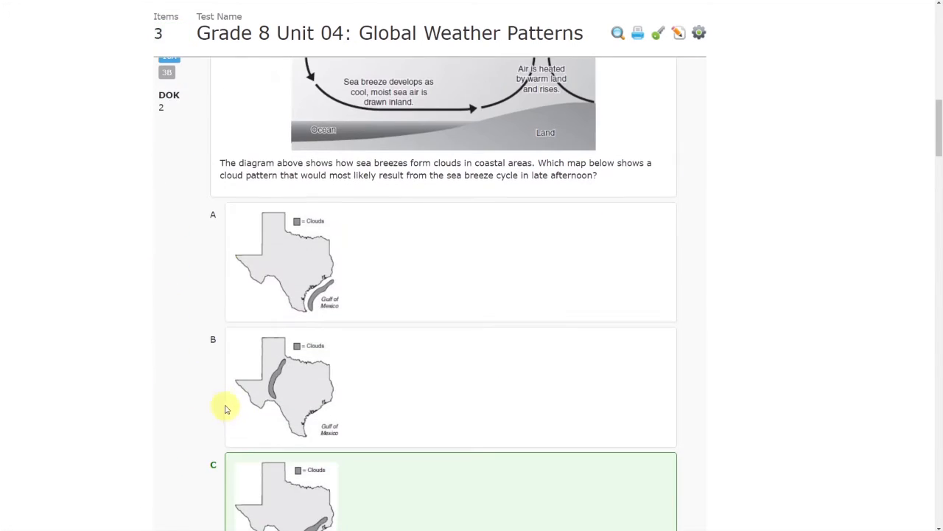
{"action": "scroll", "coordinate": [279, 398], "scroll_direction": "down", "scroll_amount": 4}
{"action": "scroll", "coordinate": [277, 396], "scroll_direction": "down", "scroll_amount": 6}
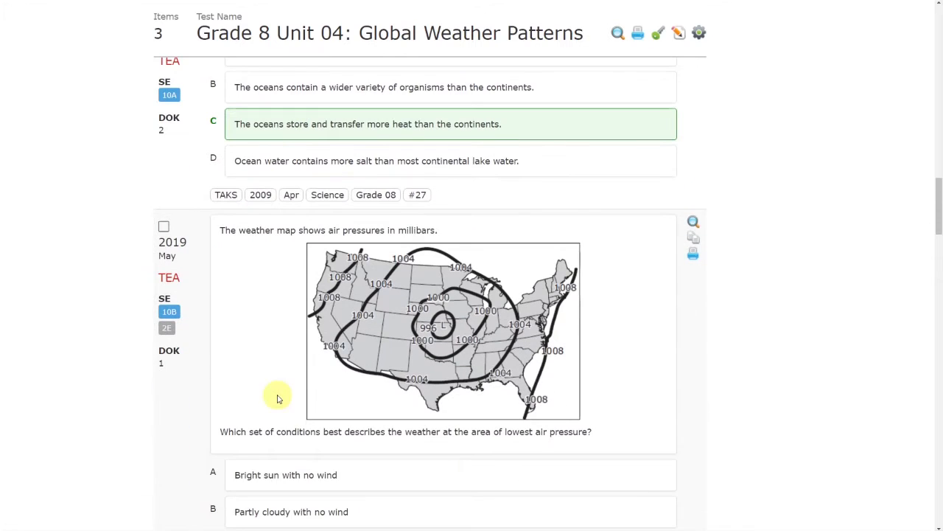
{"action": "left_click", "coordinate": [164, 229]}
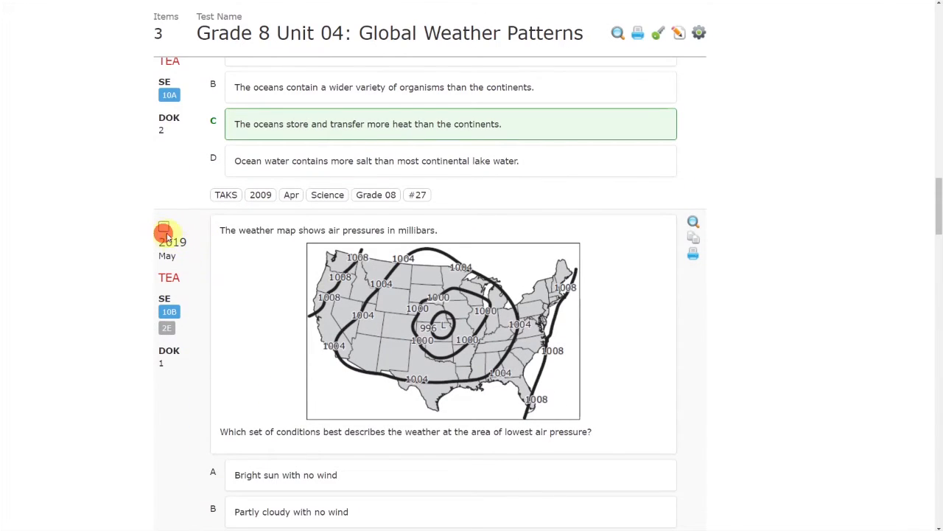
{"action": "scroll", "coordinate": [257, 409], "scroll_direction": "down", "scroll_amount": 6}
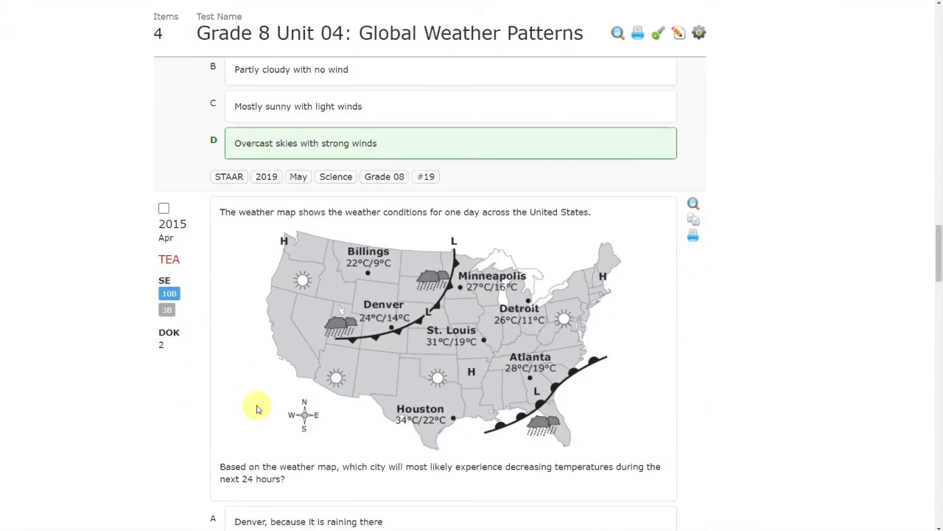
{"action": "left_click", "coordinate": [165, 213]}
Add the April 2014 question on oceanic surface temperatures and violent storm systems to the test.
{"action": "scroll", "coordinate": [282, 435], "scroll_direction": "down", "scroll_amount": 20}
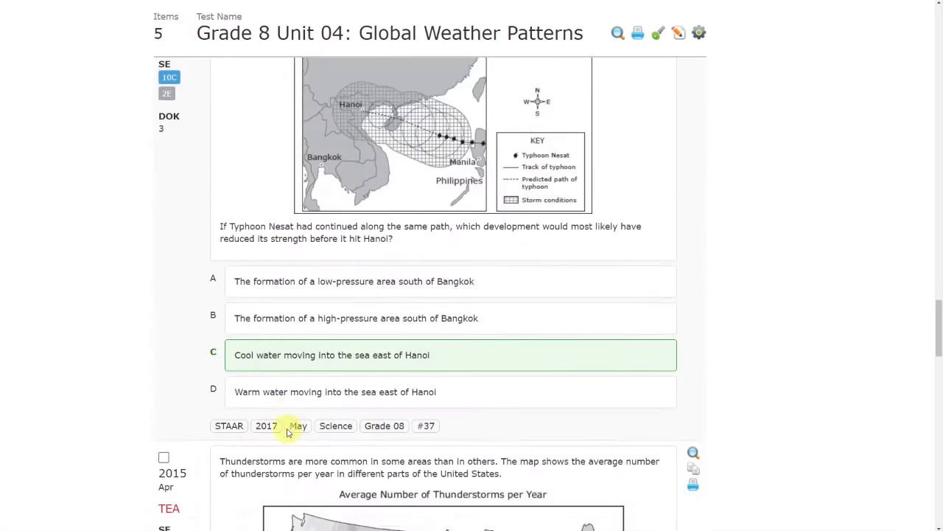
{"action": "scroll", "coordinate": [288, 431], "scroll_direction": "up", "scroll_amount": 2}
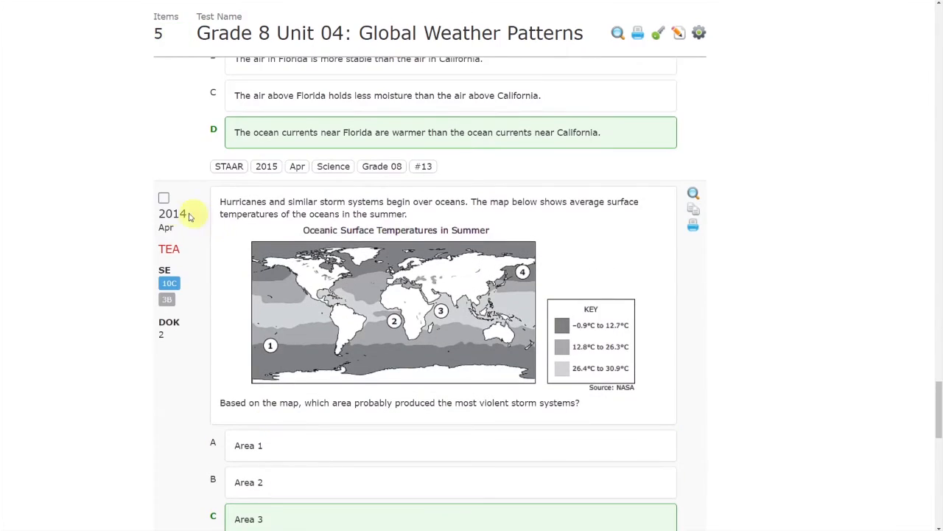
{"action": "left_click", "coordinate": [163, 198]}
{"action": "scroll", "coordinate": [259, 453], "scroll_direction": "down", "scroll_amount": 2}
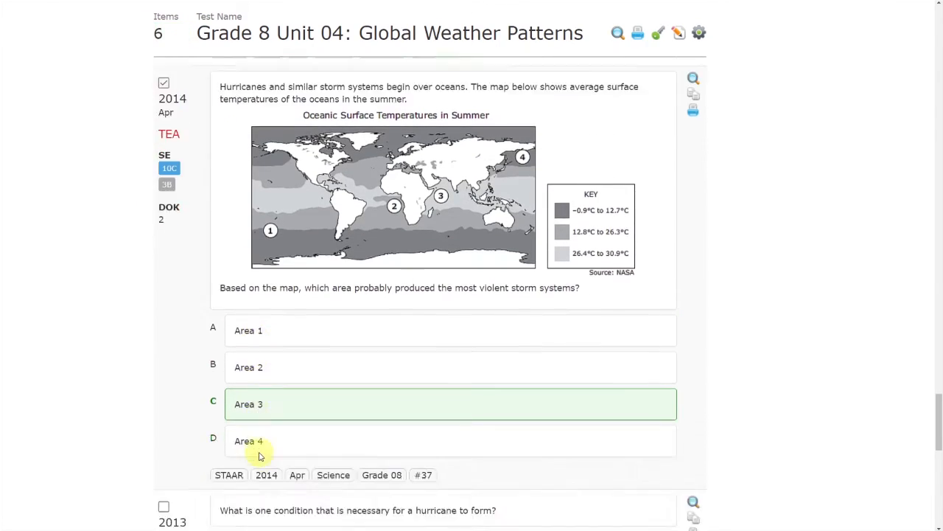
Generate the printable PDF of the test, review it through the last page, and save the item outline.
{"action": "scroll", "coordinate": [401, 354], "scroll_direction": "up", "scroll_amount": 20}
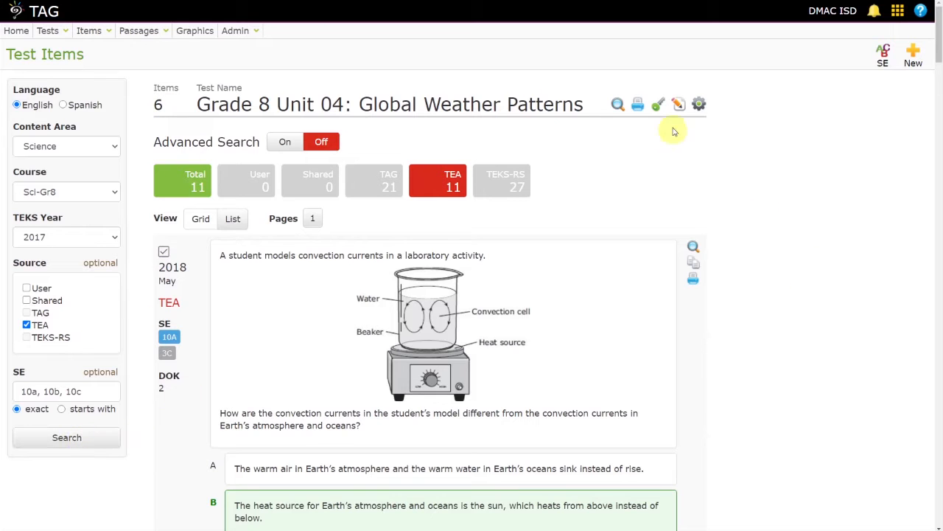
{"action": "left_click", "coordinate": [638, 104]}
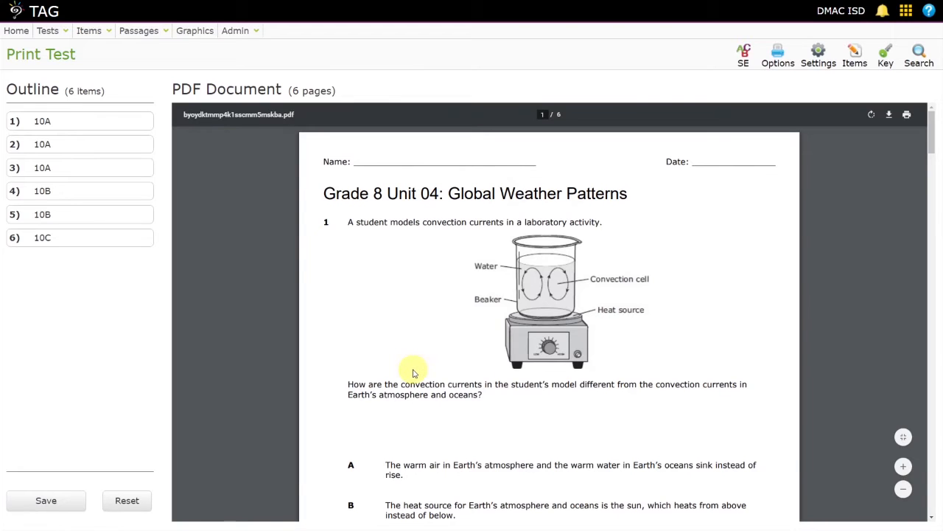
{"action": "scroll", "coordinate": [416, 367], "scroll_direction": "down", "scroll_amount": 20}
{"action": "scroll", "coordinate": [424, 362], "scroll_direction": "down", "scroll_amount": 5}
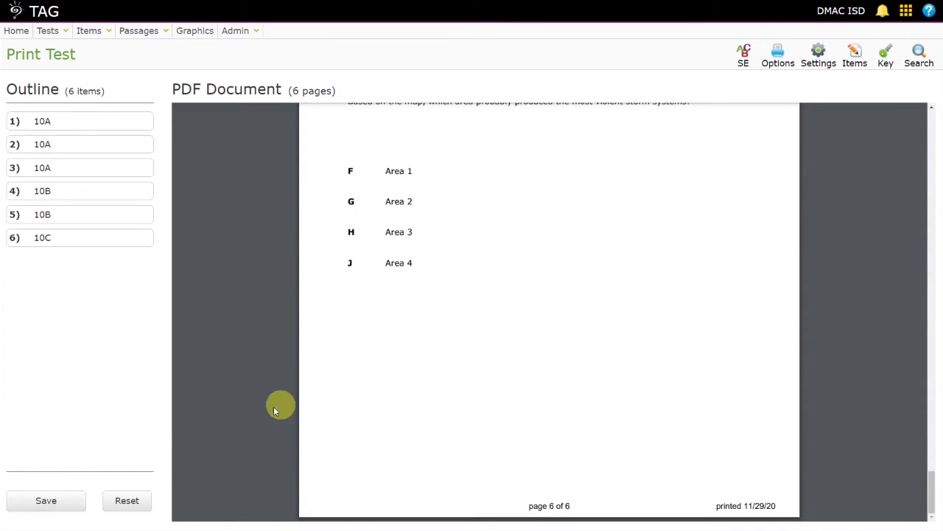
{"action": "left_click", "coordinate": [46, 504]}
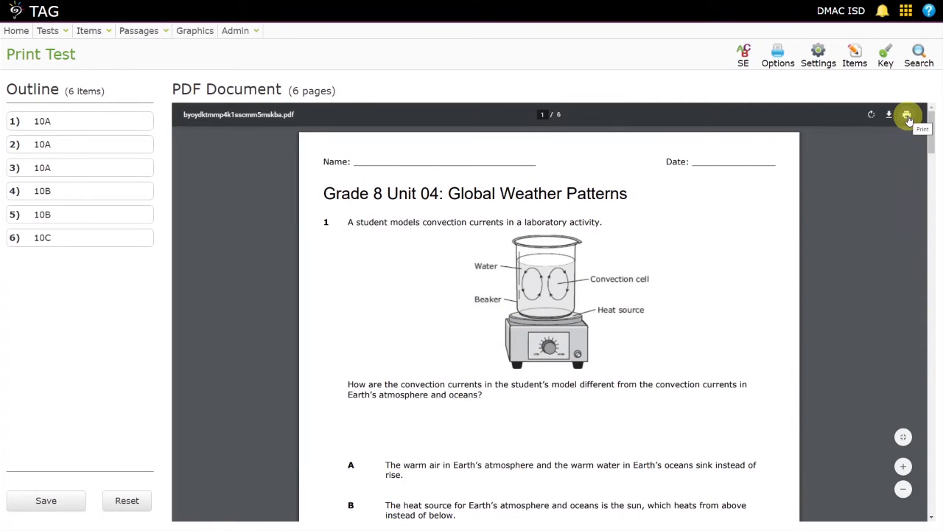
From the Test Library, copy the Global Weather Patterns test's key to TEKScore with alternating answers (A-E, F-K).
{"action": "mouse_move", "coordinate": [54, 31]}
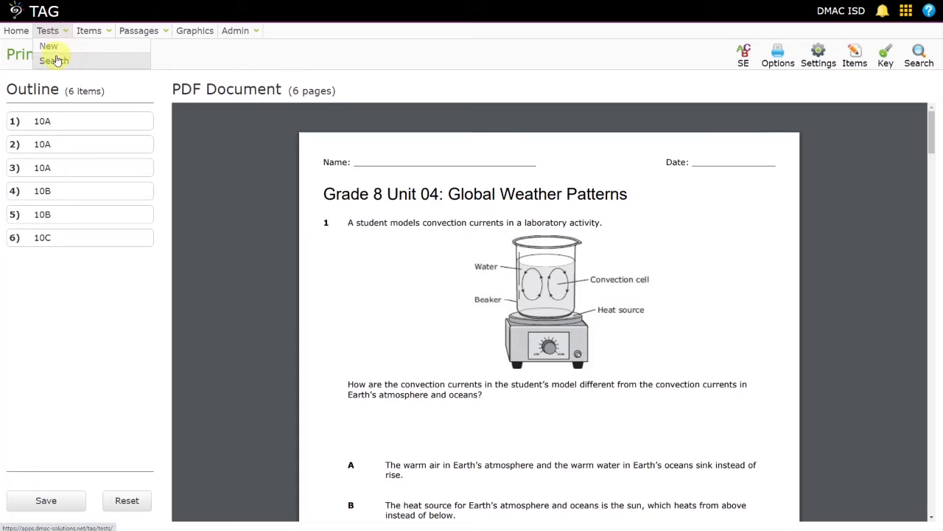
{"action": "left_click", "coordinate": [57, 60]}
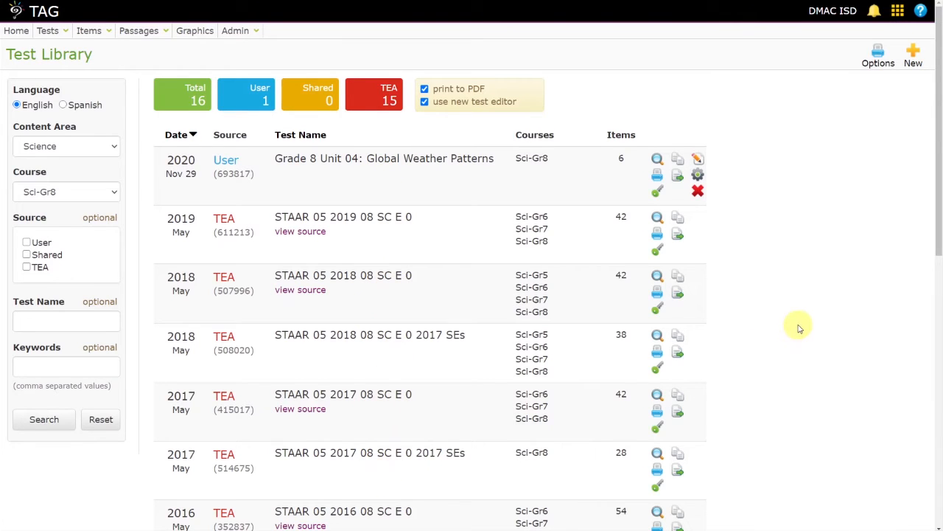
{"action": "left_click", "coordinate": [678, 178]}
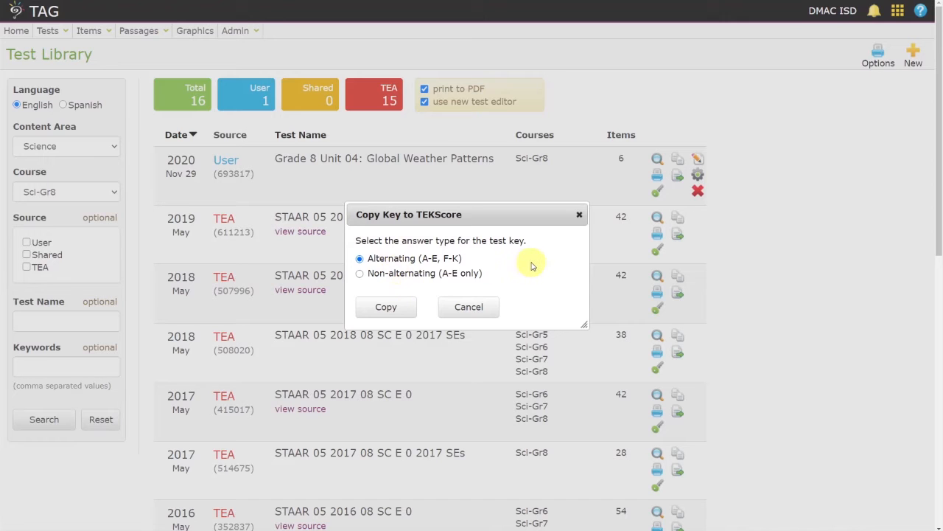
{"action": "left_click", "coordinate": [368, 309]}
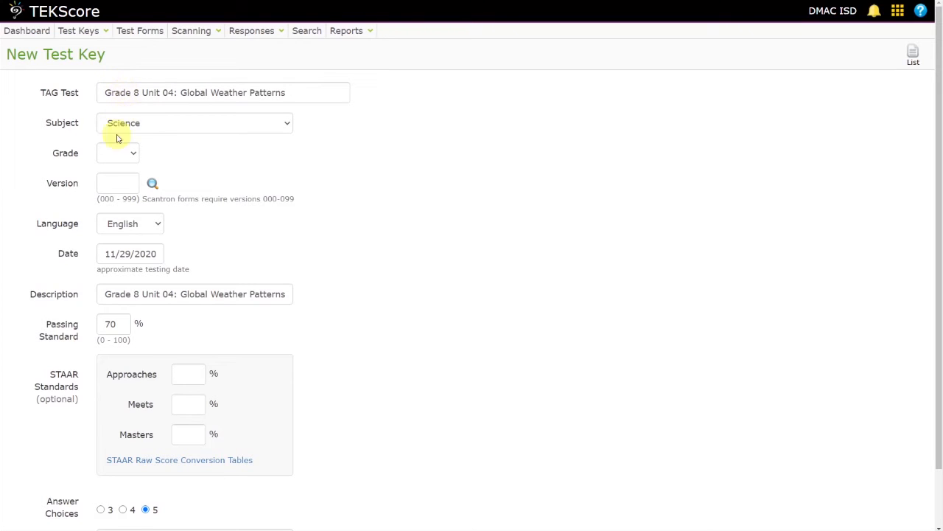
Set the new test key's grade to 08 and look up which test versions have already been assigned.
{"action": "left_click", "coordinate": [124, 157]}
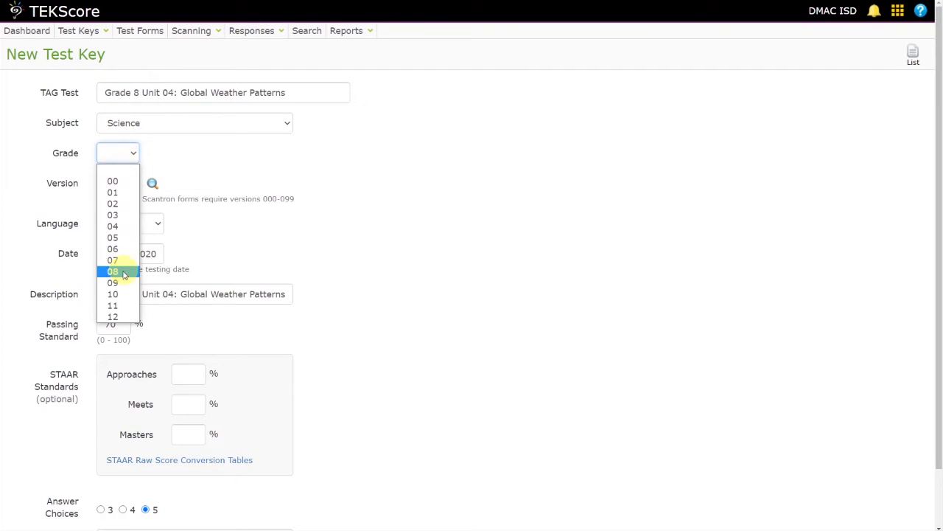
{"action": "left_click", "coordinate": [122, 270]}
{"action": "left_click", "coordinate": [116, 180]}
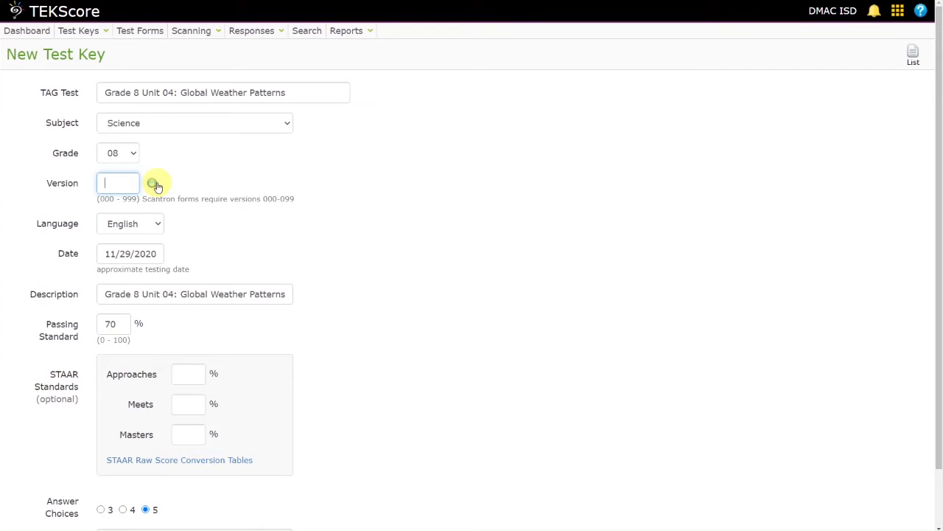
{"action": "left_click", "coordinate": [154, 184]}
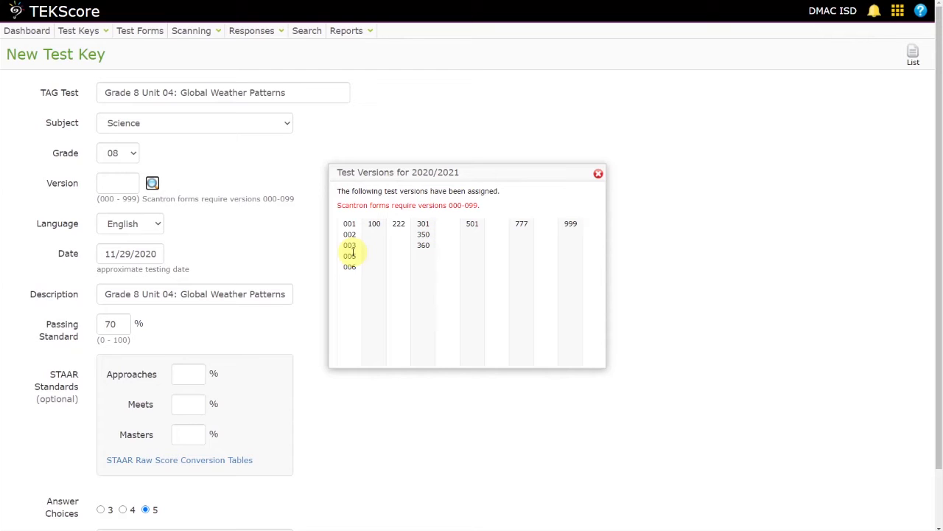
Set the new test key's version to 004 and its answer choices to 4, and save the key.
{"action": "left_click", "coordinate": [126, 183]}
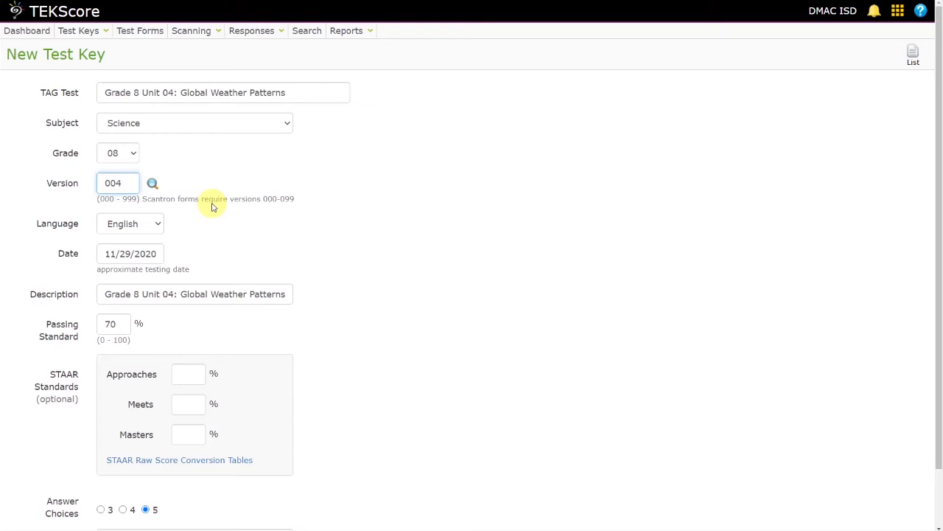
{"action": "scroll", "coordinate": [118, 350], "scroll_direction": "down", "scroll_amount": 2}
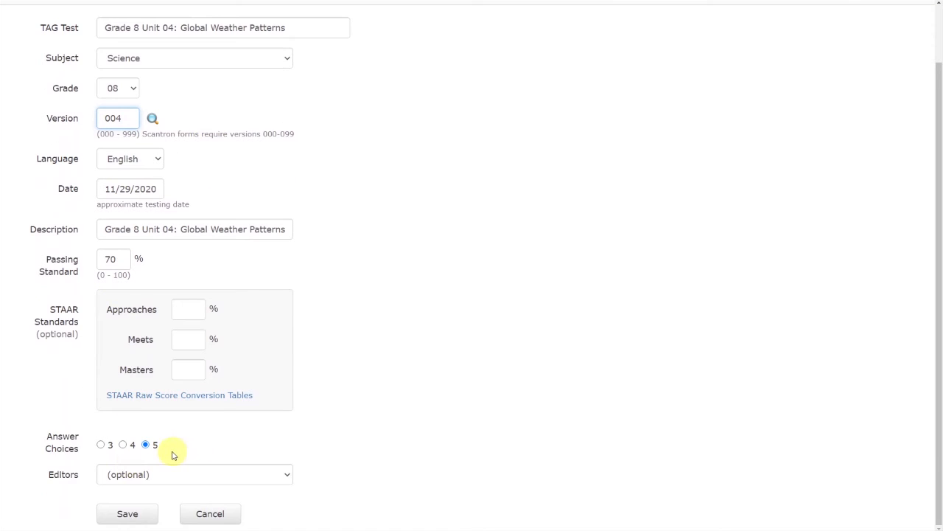
{"action": "left_click", "coordinate": [123, 445]}
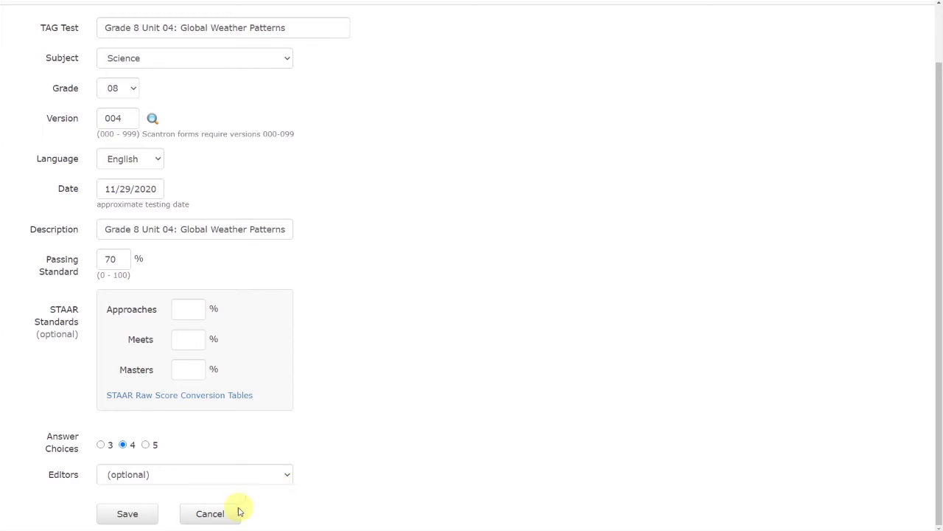
{"action": "left_click", "coordinate": [134, 519]}
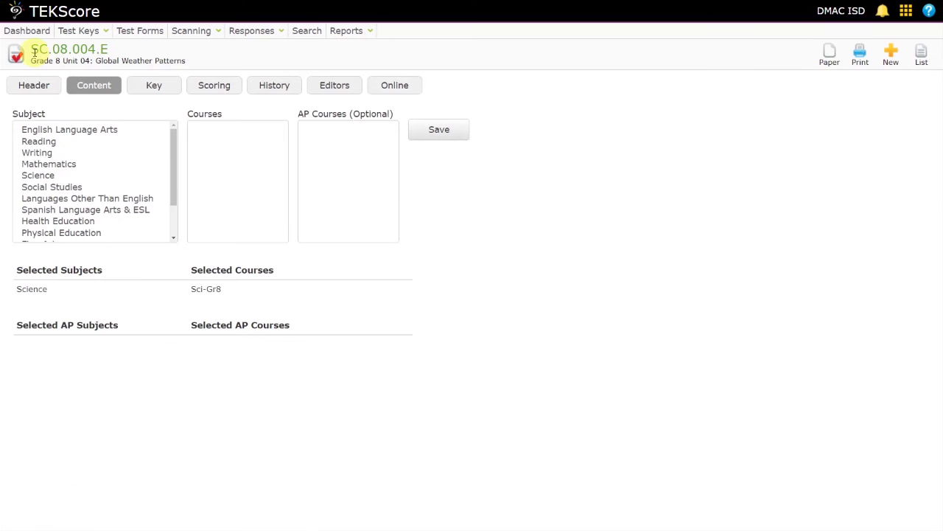
Check the grade and version in the key's identifier, and save its content as Science with the Sci-Gr8 course.
{"action": "left_click_drag", "start_coordinate": [33, 48], "coordinate": [67, 48]}
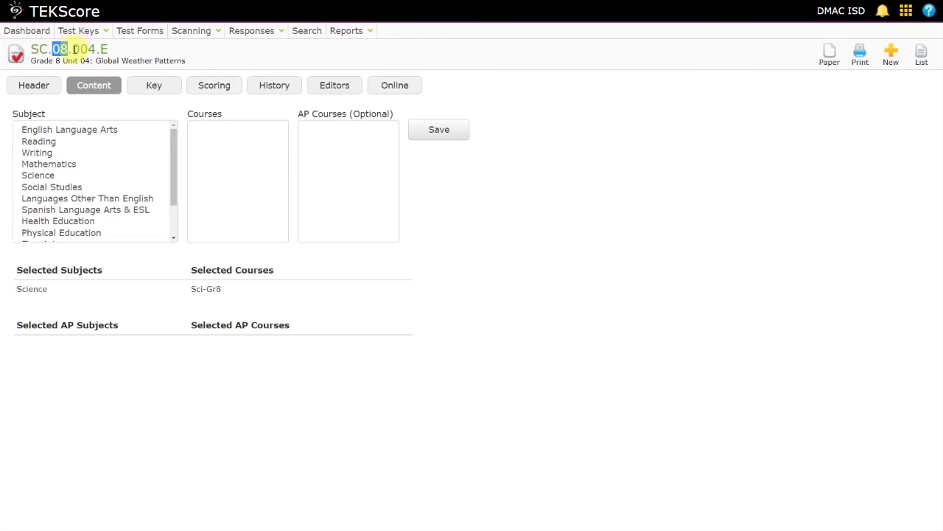
{"action": "left_click_drag", "start_coordinate": [73, 49], "coordinate": [97, 49]}
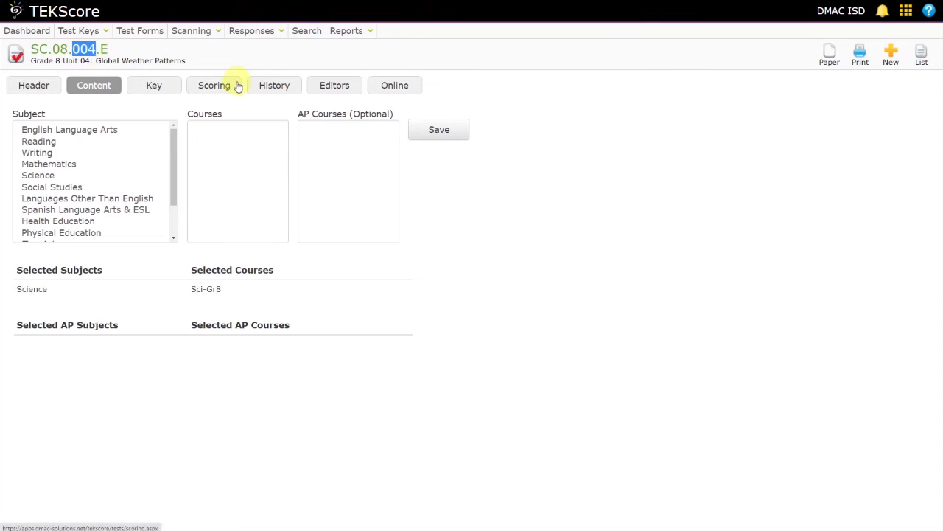
{"action": "left_click", "coordinate": [37, 177]}
{"action": "scroll", "coordinate": [207, 187], "scroll_direction": "down", "scroll_amount": 3}
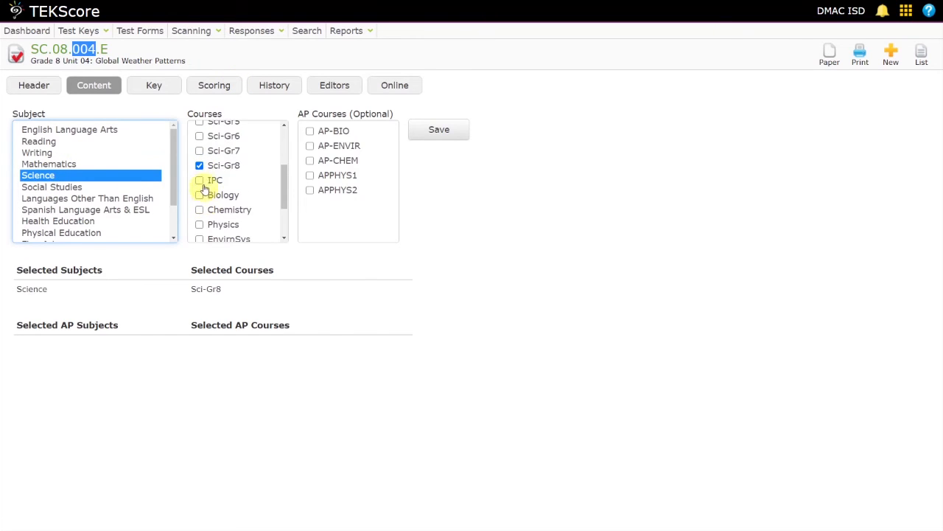
{"action": "left_click", "coordinate": [439, 132]}
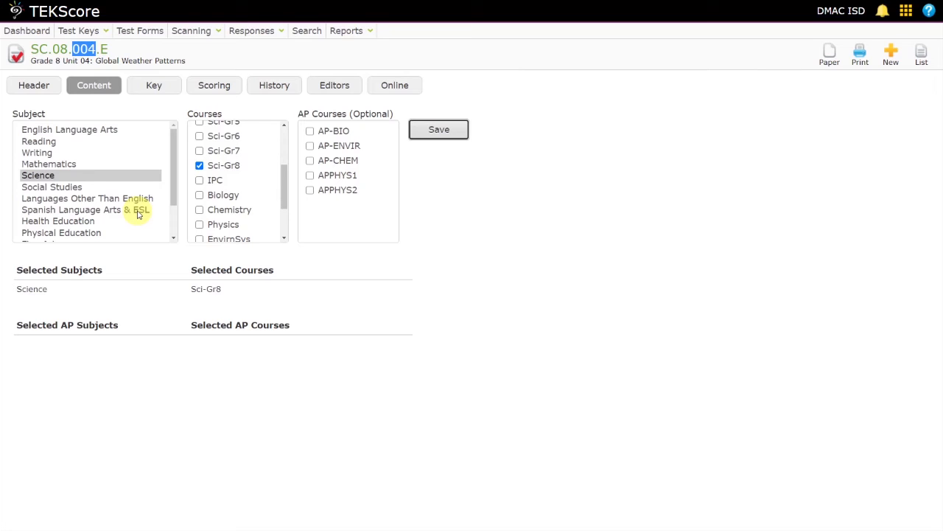
Review the answer key and try a scoring factor of 3 on item 3, restoring it to 1.
{"action": "left_click", "coordinate": [143, 84]}
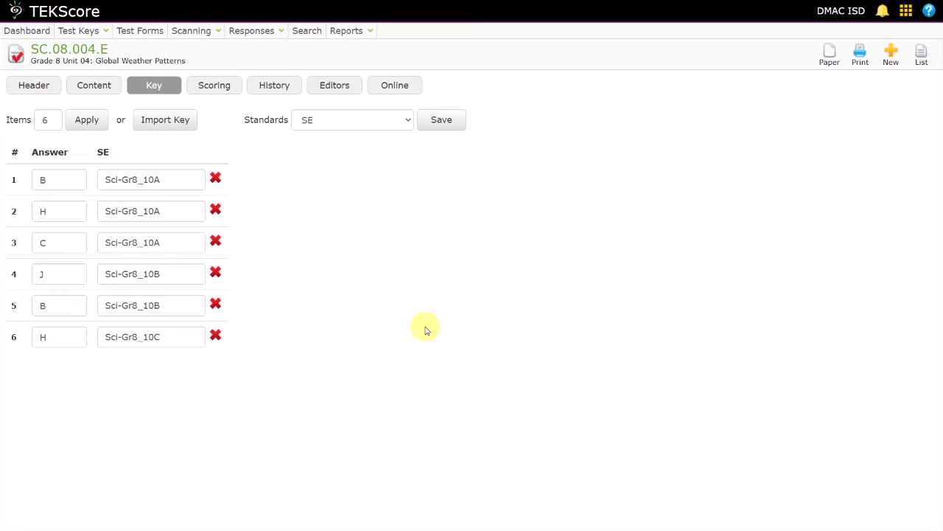
{"action": "left_click", "coordinate": [215, 88]}
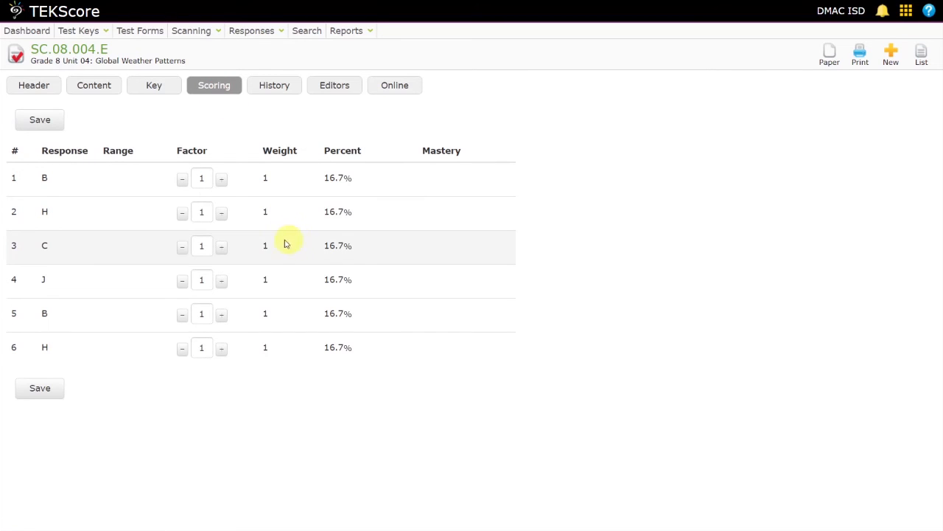
{"action": "left_click", "coordinate": [222, 247]}
{"action": "left_click", "coordinate": [222, 247]}
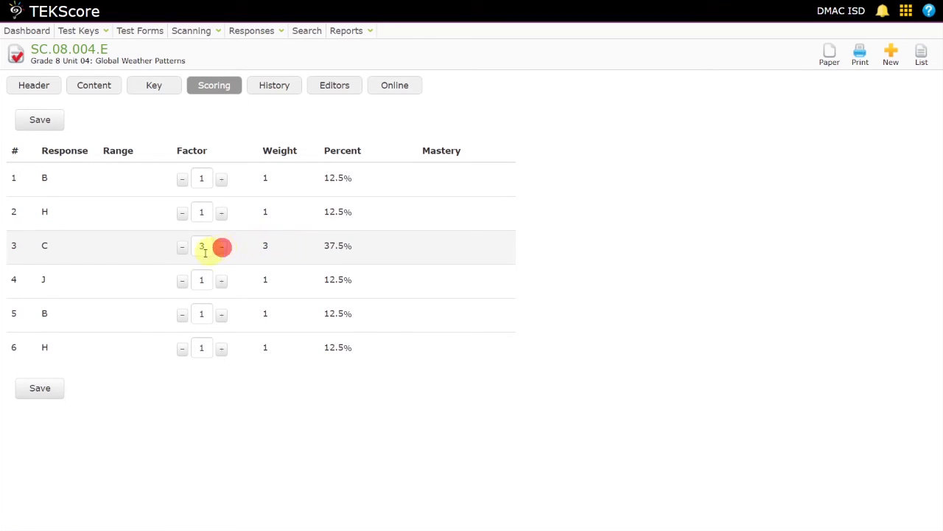
{"action": "left_click", "coordinate": [183, 247]}
{"action": "left_click", "coordinate": [183, 247]}
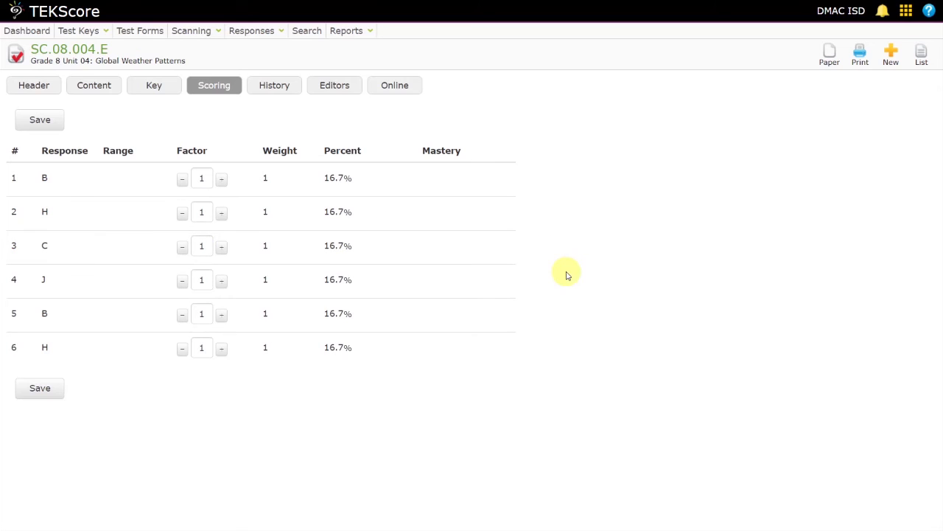
Save the answer key with SE standards and approve it for plain paper printing with math grid format and 9 point font.
{"action": "left_click", "coordinate": [151, 86]}
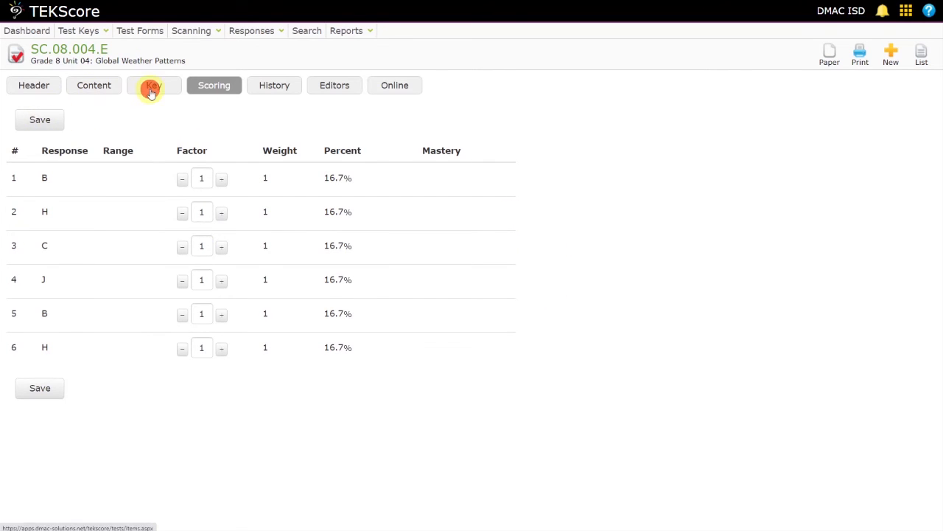
{"action": "left_click", "coordinate": [427, 121]}
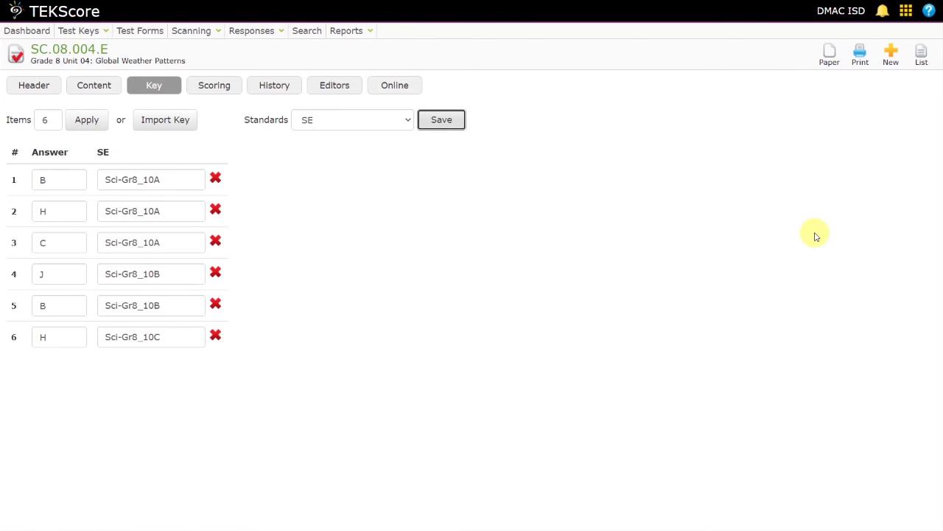
{"action": "left_click", "coordinate": [830, 53]}
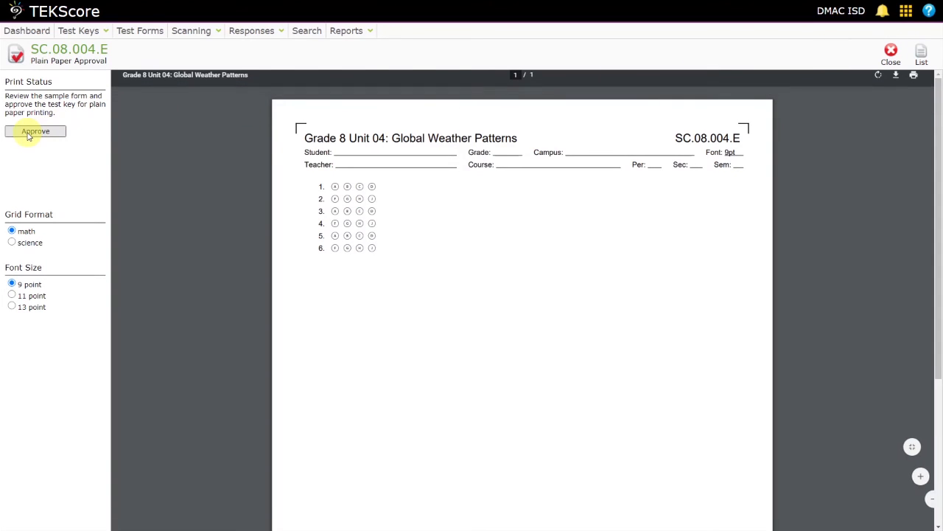
{"action": "left_click", "coordinate": [28, 133]}
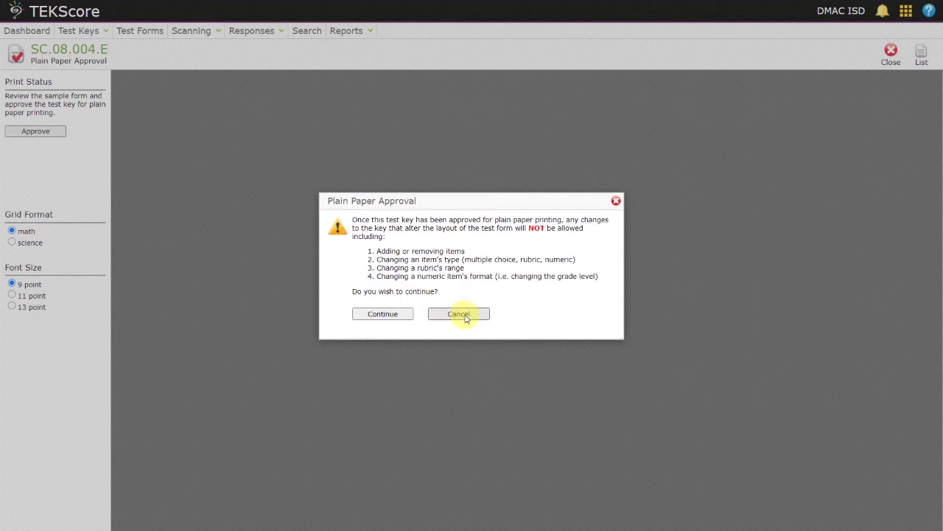
{"action": "left_click", "coordinate": [381, 316]}
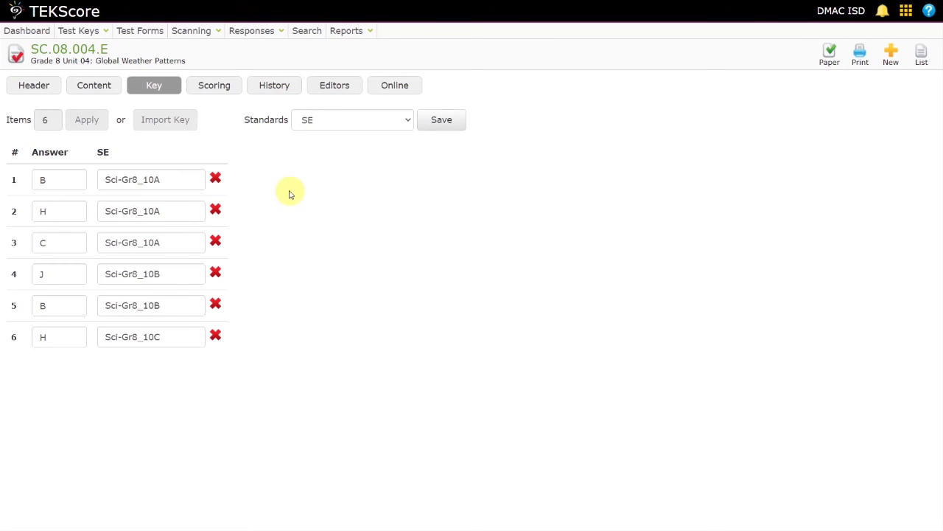
Search the test forms for DMAC Middle School classes of the second listed teacher, grade 08, semester 1.
{"action": "left_click", "coordinate": [153, 35]}
{"action": "left_click", "coordinate": [123, 138]}
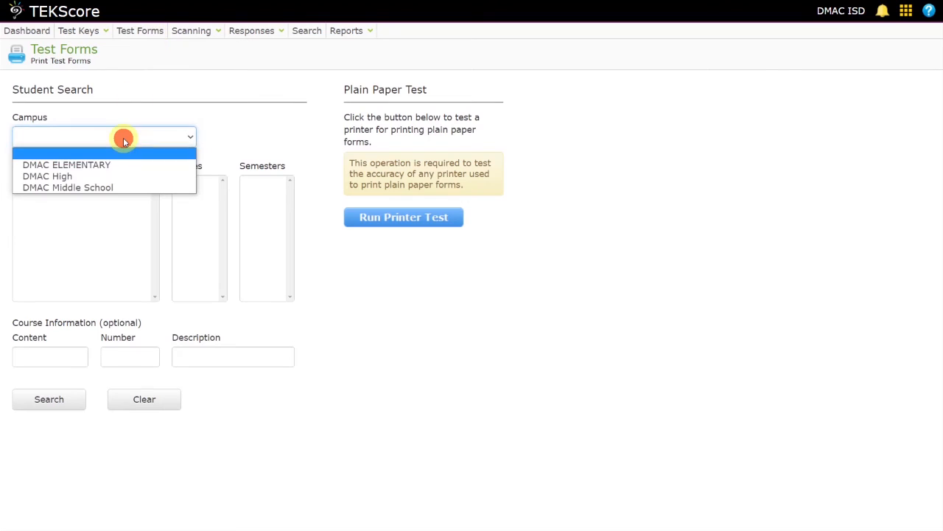
{"action": "left_click", "coordinate": [122, 188]}
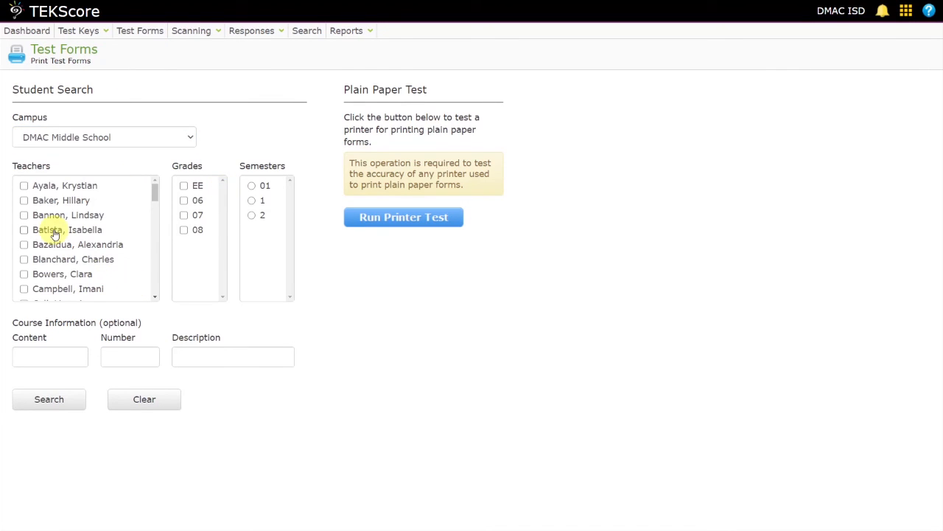
{"action": "left_click", "coordinate": [47, 201]}
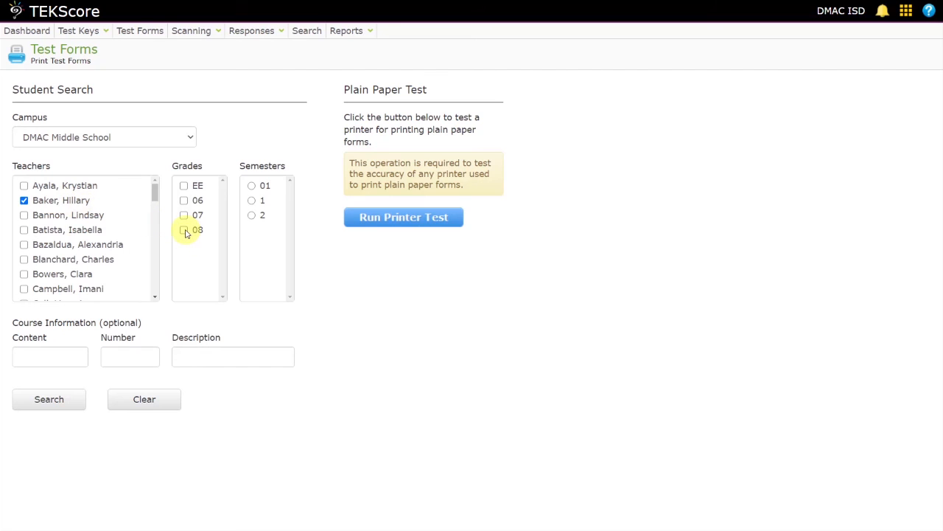
{"action": "left_click", "coordinate": [185, 230]}
{"action": "left_click", "coordinate": [252, 200]}
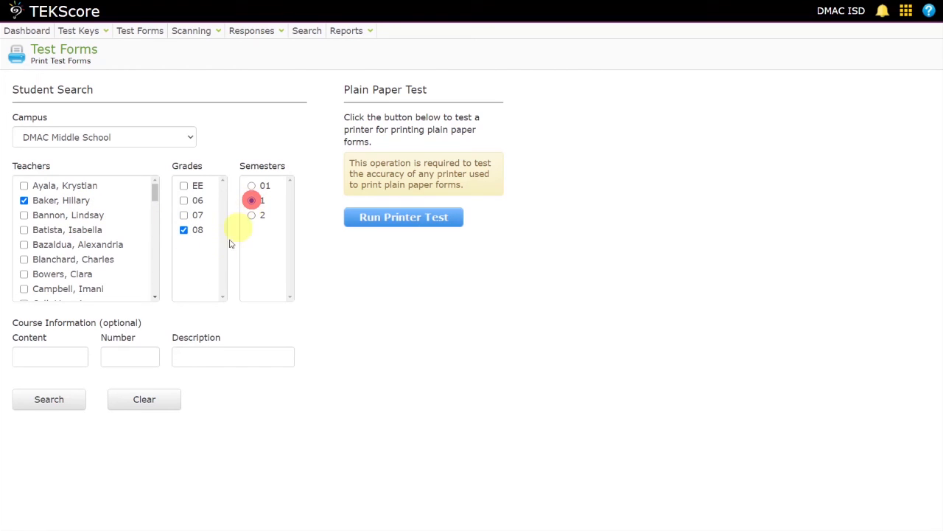
{"action": "left_click", "coordinate": [73, 402]}
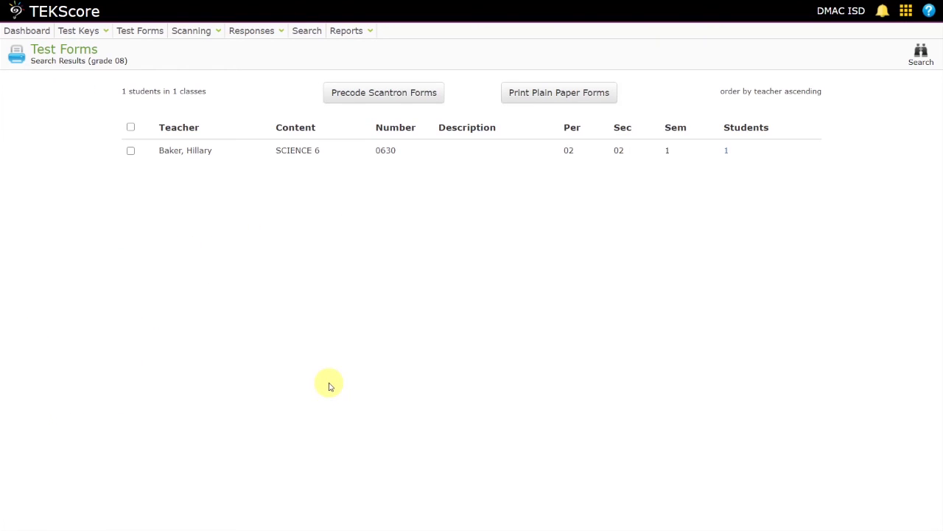
Select the SCIENCE 6 class for plain paper form printing and dismiss the printing guidelines.
{"action": "left_click", "coordinate": [131, 150]}
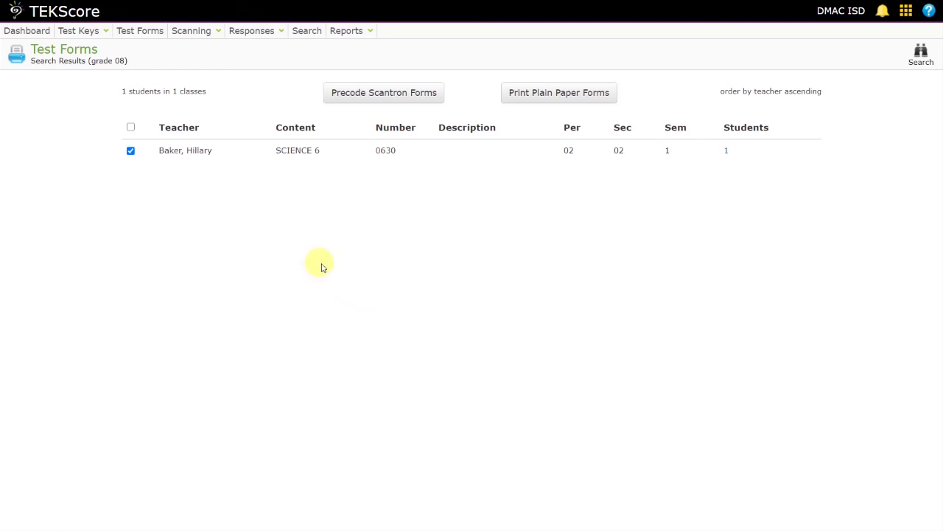
{"action": "left_click", "coordinate": [580, 96]}
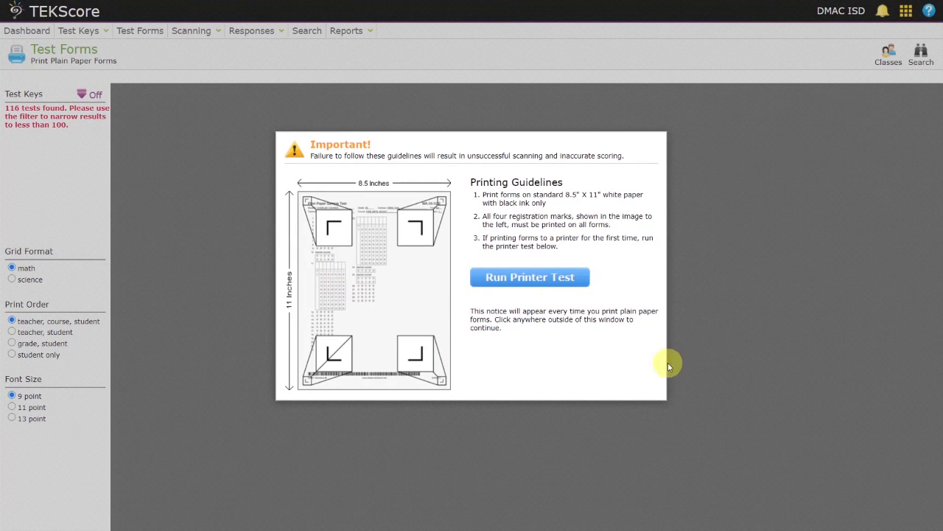
{"action": "left_click", "coordinate": [723, 355]}
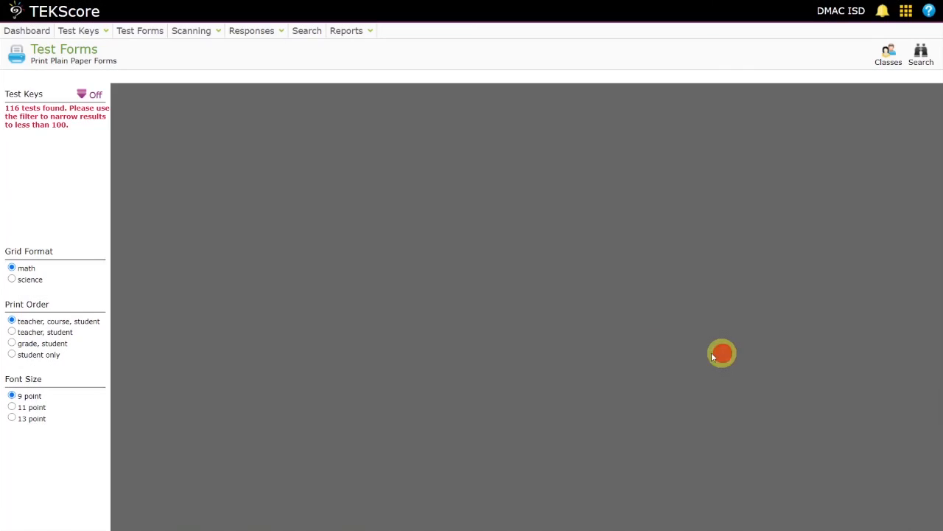
Filter the test keys to subject Science and grade 08.
{"action": "left_click", "coordinate": [79, 97]}
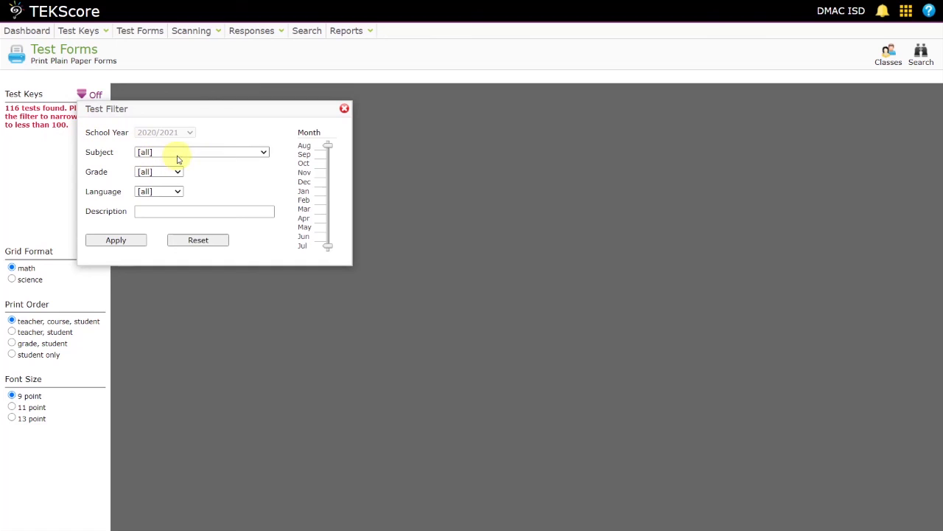
{"action": "left_click", "coordinate": [186, 154]}
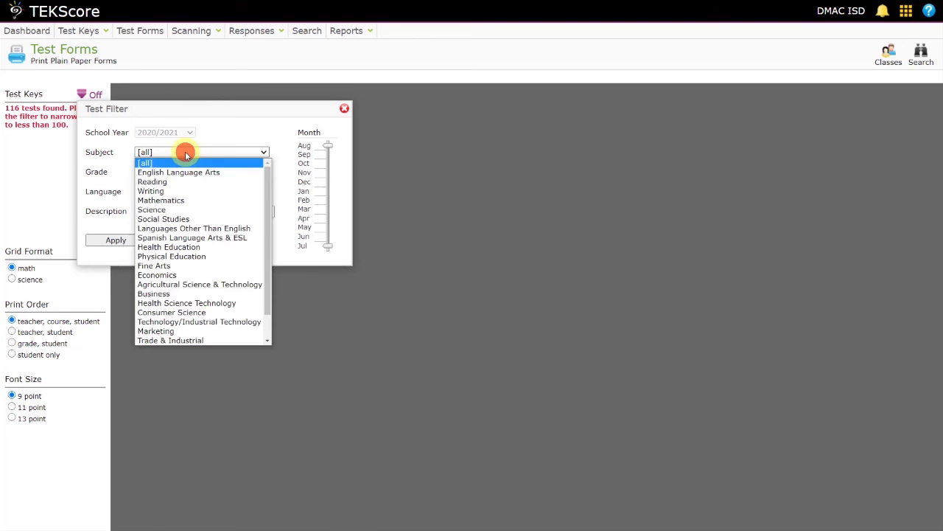
{"action": "left_click", "coordinate": [179, 210]}
{"action": "left_click", "coordinate": [169, 171]}
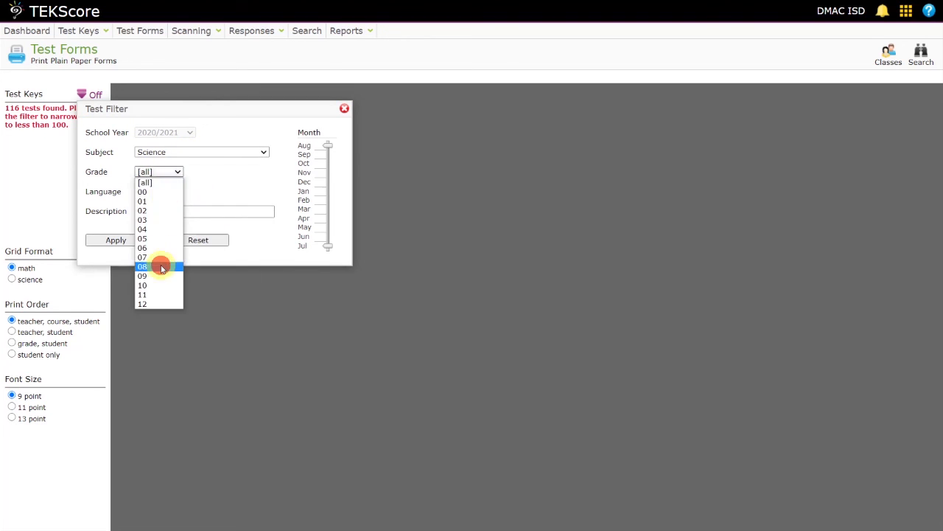
{"action": "left_click", "coordinate": [160, 263]}
{"action": "left_click", "coordinate": [116, 244]}
{"action": "left_click", "coordinate": [344, 108]}
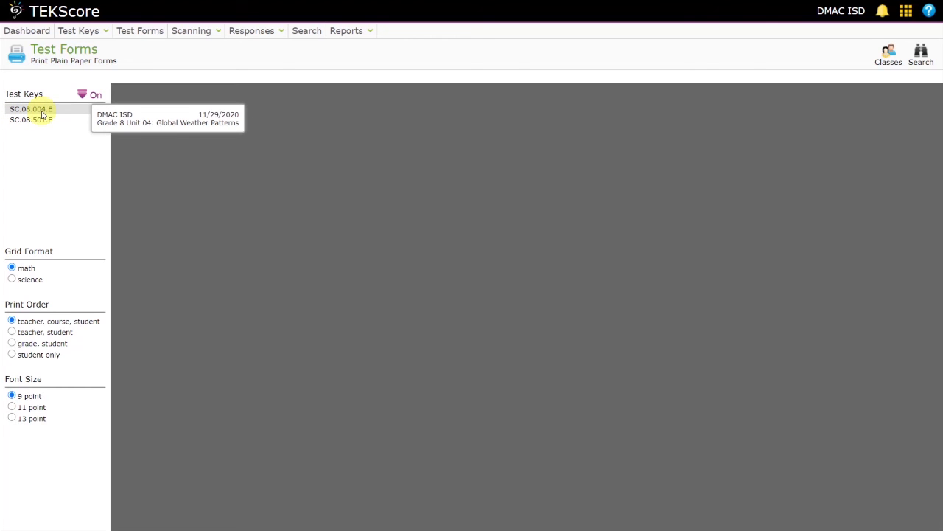
Generate the plain paper form for test key SC.08.004.E and review the whole page.
{"action": "left_click", "coordinate": [42, 112]}
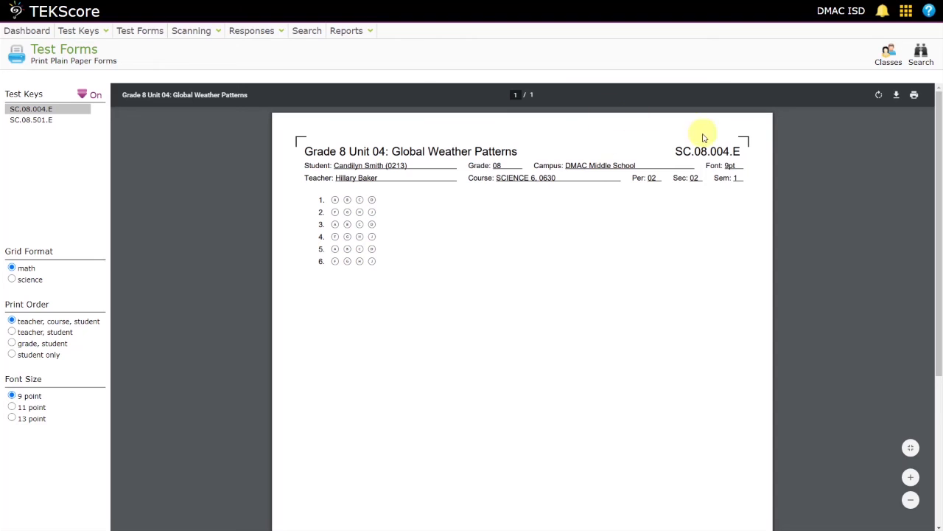
{"action": "scroll", "coordinate": [425, 295], "scroll_direction": "down", "scroll_amount": 5}
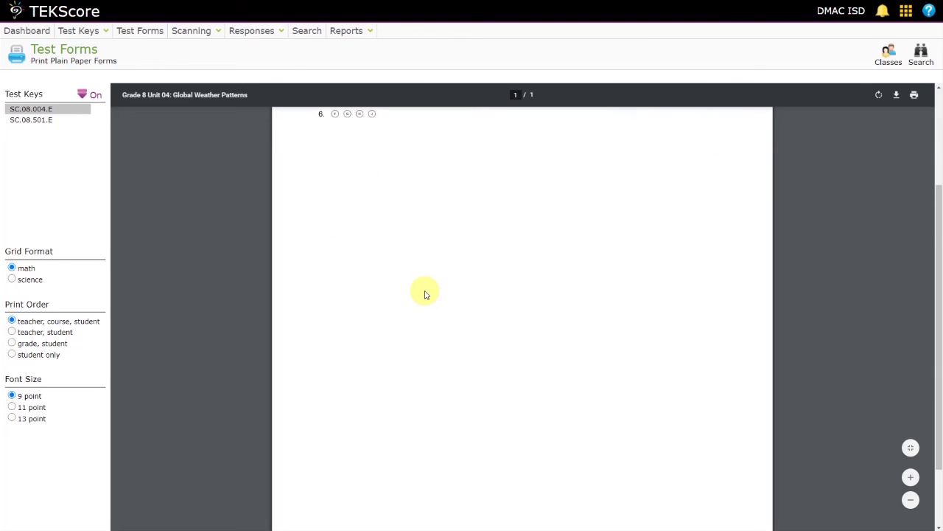
{"action": "scroll", "coordinate": [425, 283], "scroll_direction": "up", "scroll_amount": 5}
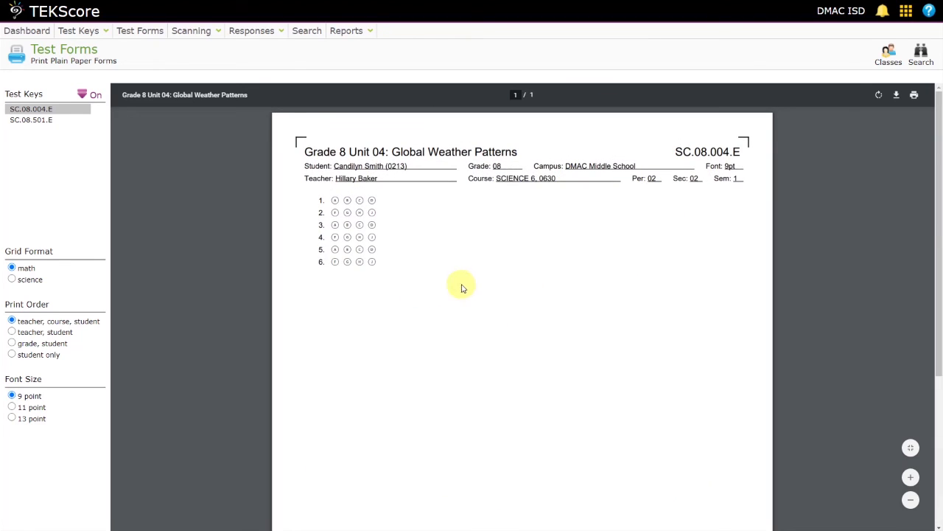